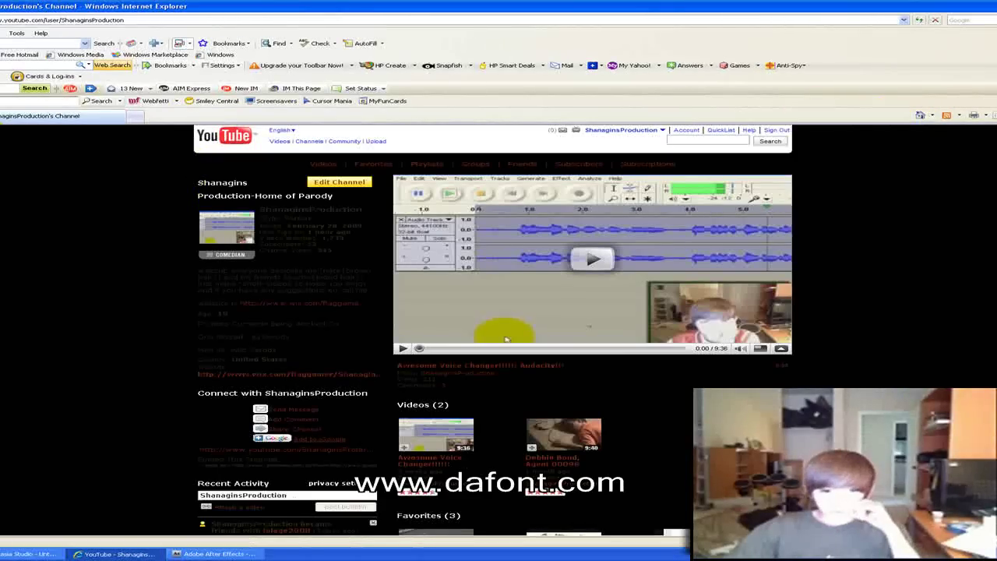
left_click(35, 17)
type("w")
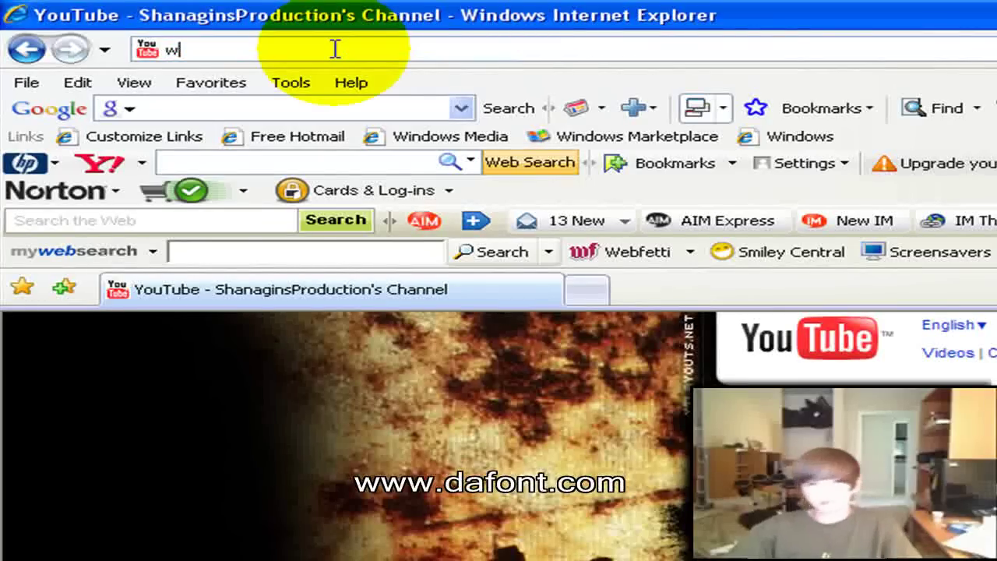
type("ww.d")
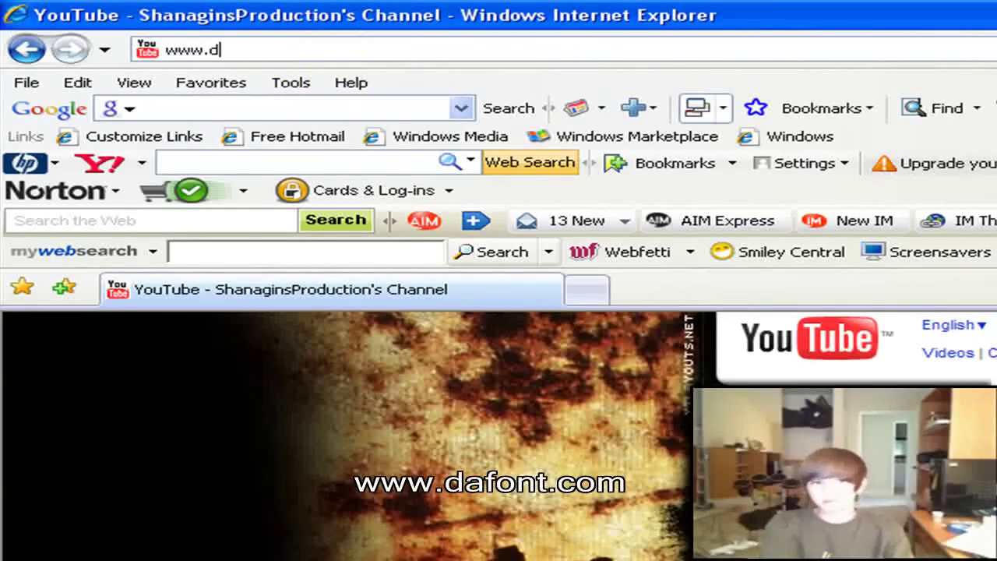
type("afont.com")
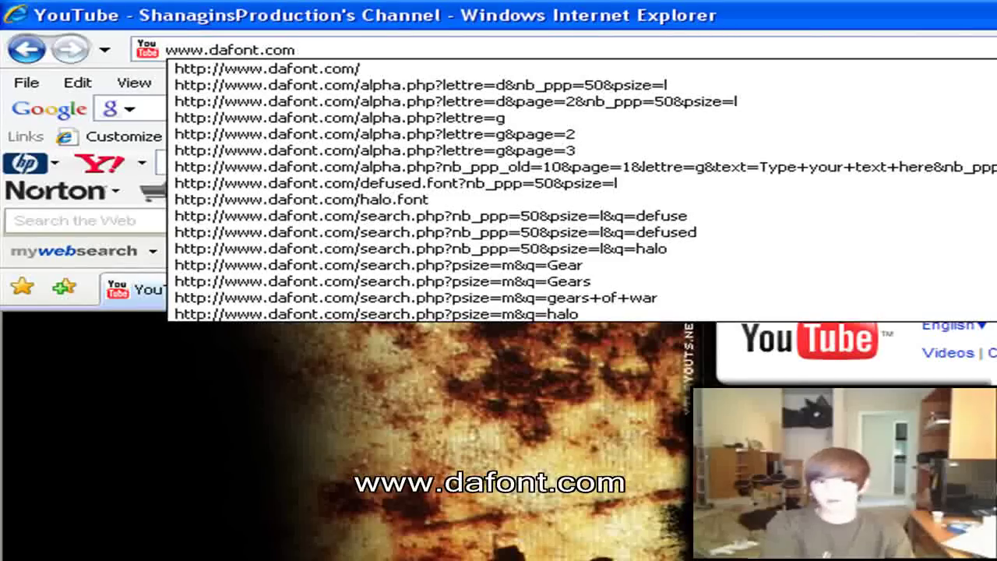
key("Return")
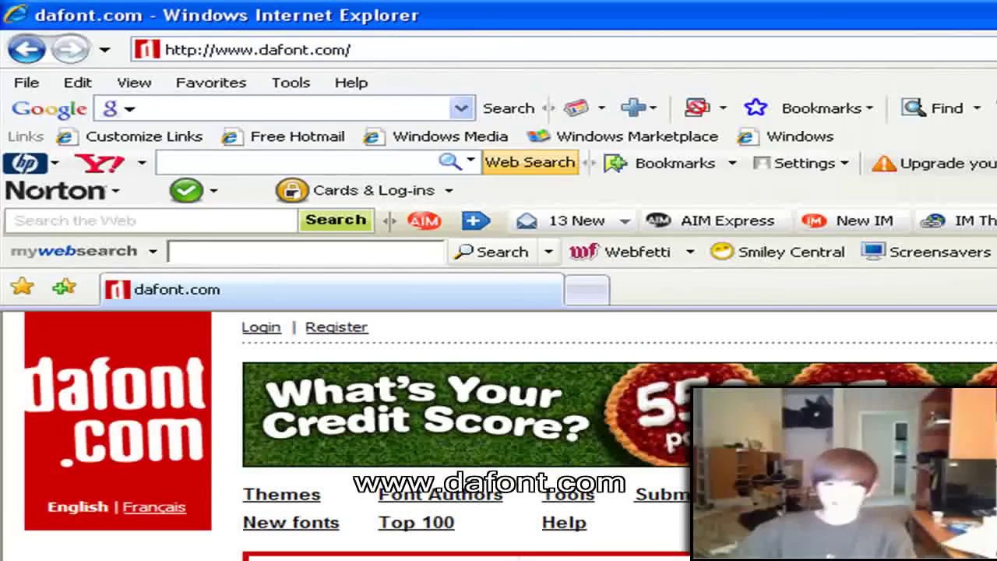
Step: Search the font site for "halo" and open the page of the plain Halo font
left_click(934, 199)
type("halo")
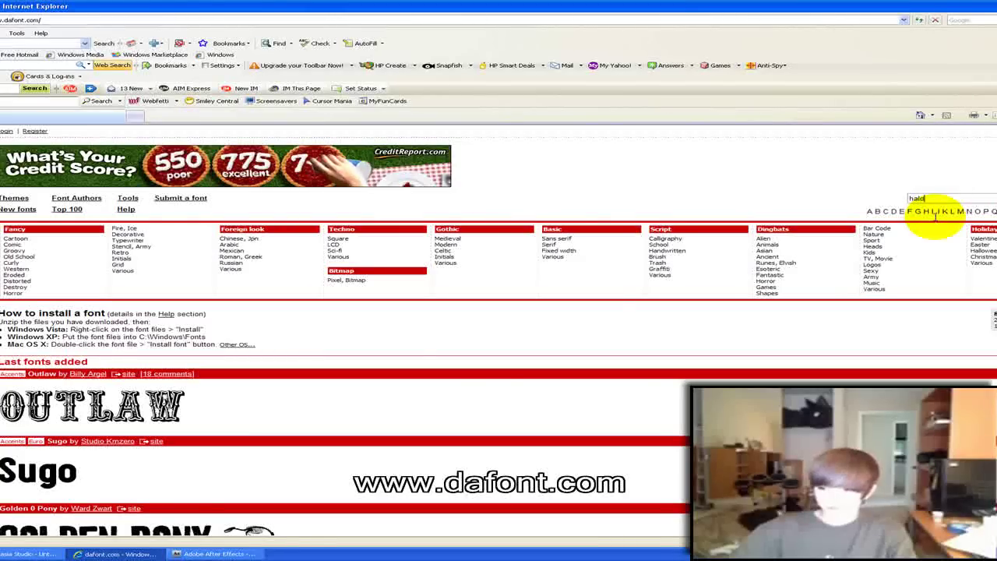
key("Return")
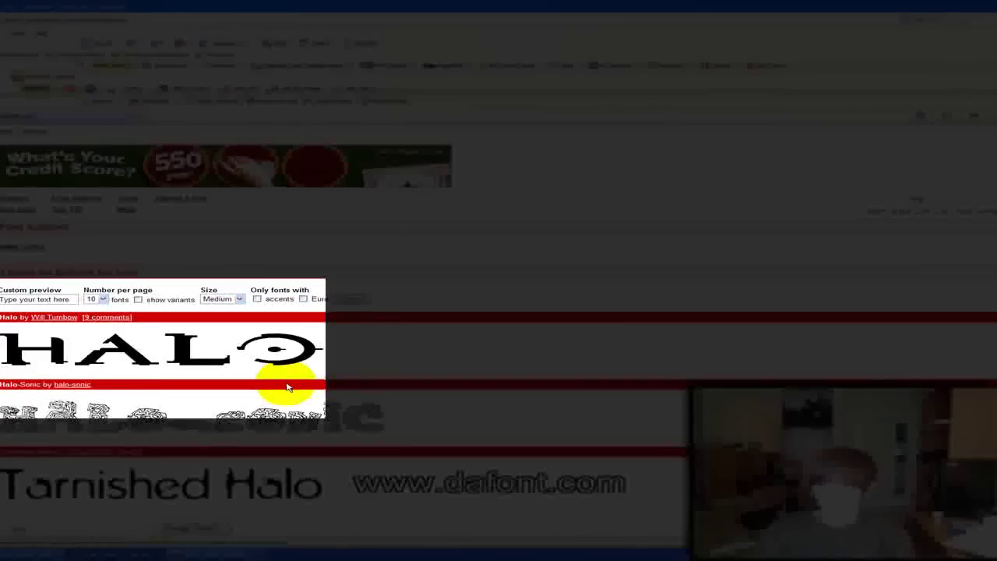
scroll(48, 355, "down", 1)
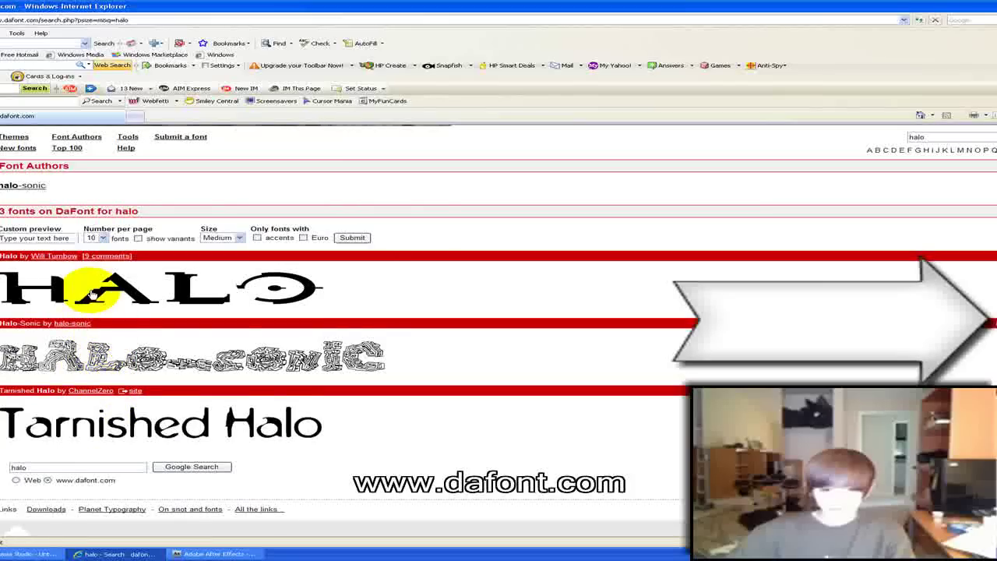
left_click(39, 286)
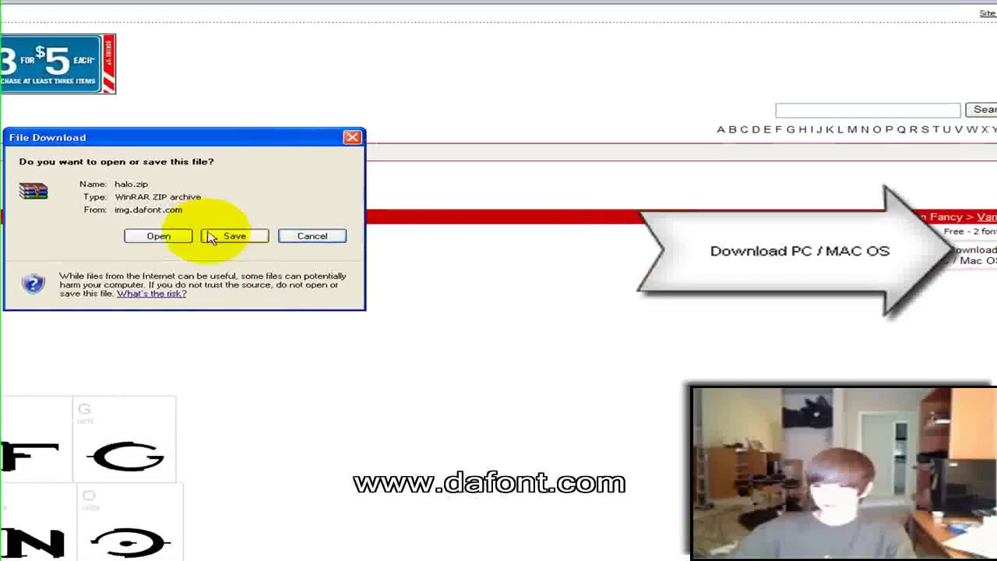
Step: Choose to save halo.zip and browse to the Fonts folder inside WINDOWS on Local Disk (C:)
left_click(210, 234)
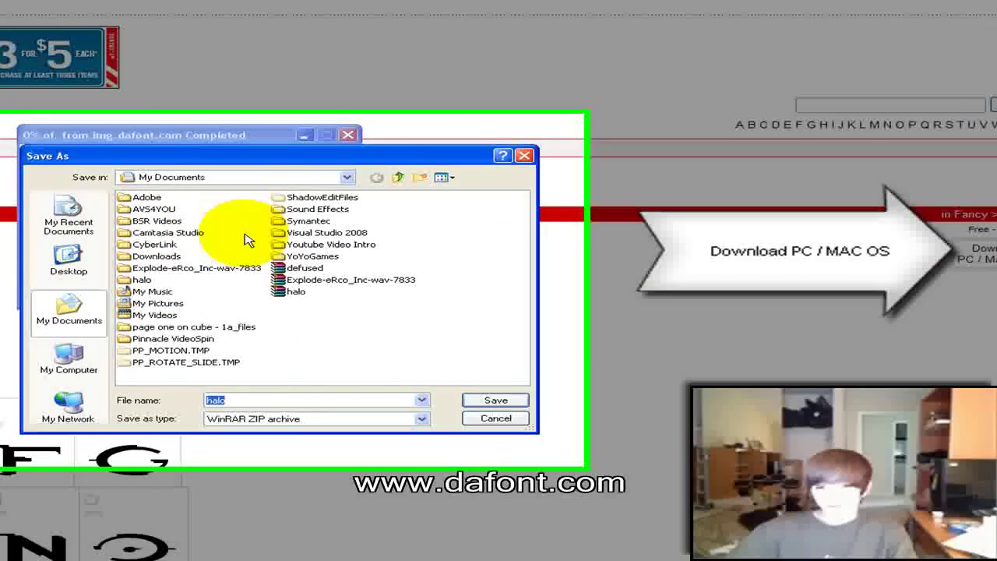
left_click(74, 357)
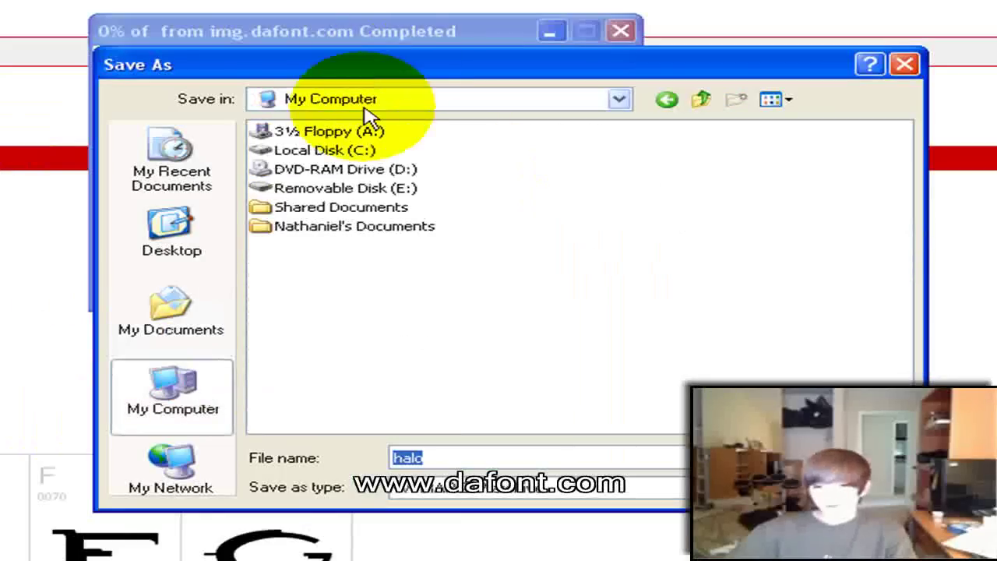
left_click(181, 210)
double_click(352, 154)
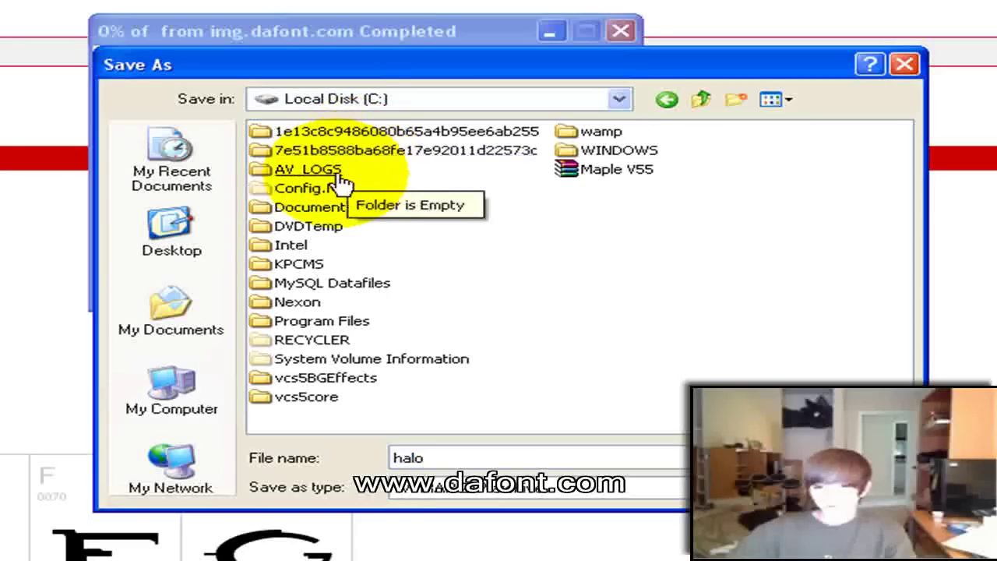
left_click(331, 173)
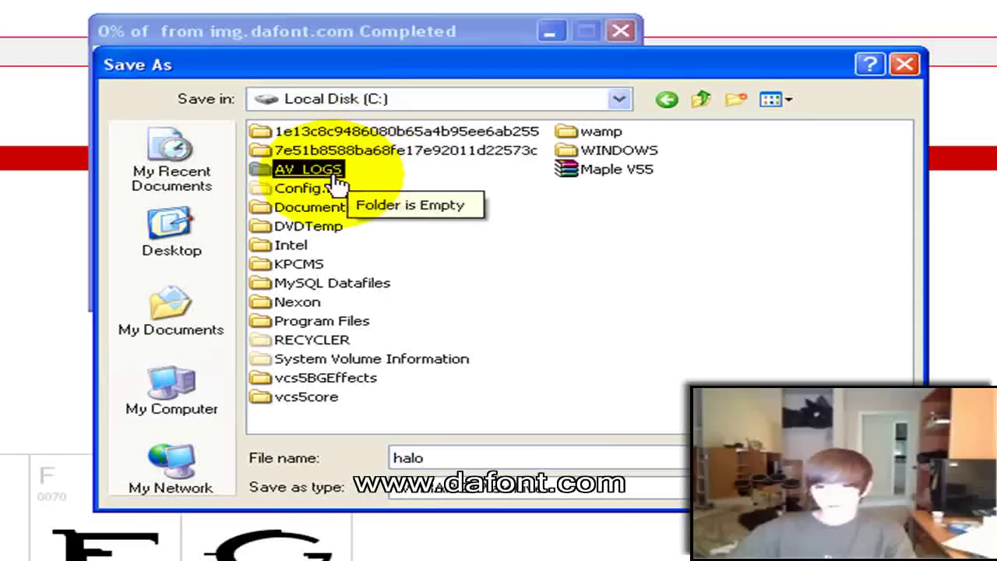
left_click(615, 151)
double_click(615, 152)
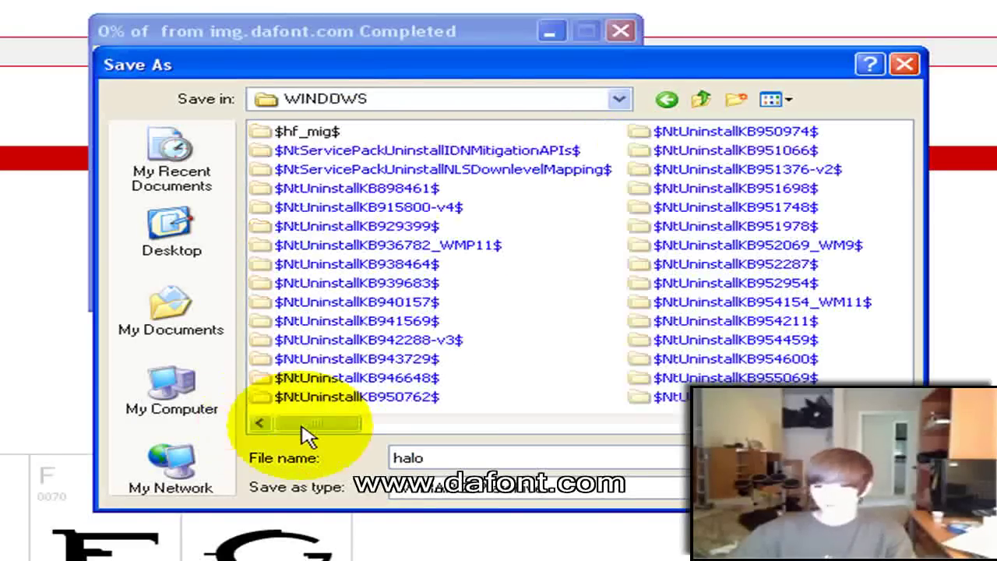
left_click_drag(304, 427, 535, 429)
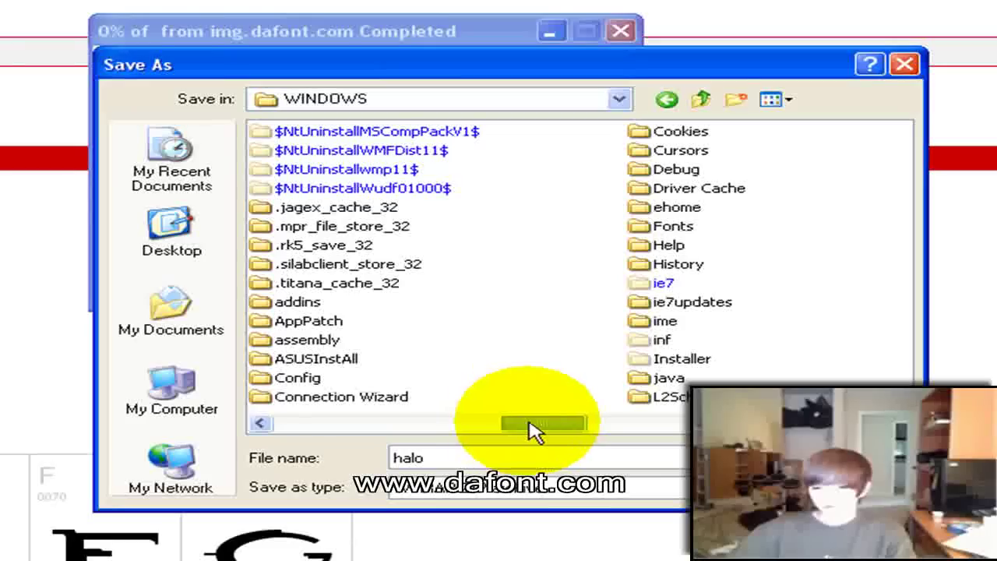
double_click(671, 225)
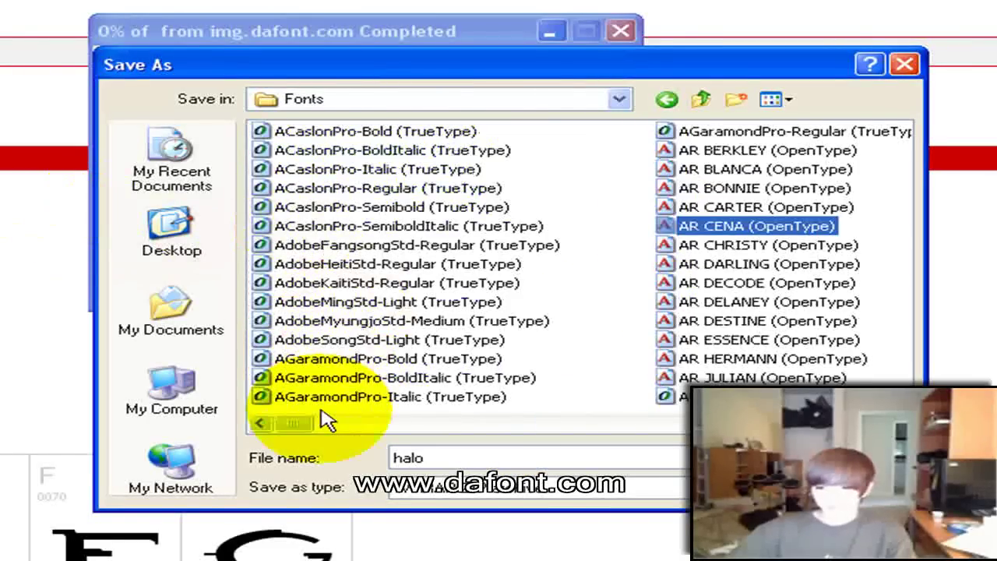
mouse_move(327, 420)
left_mouse_down()
mouse_move(817, 346)
mouse_move(579, 363)
mouse_move(740, 350)
mouse_move(327, 421)
left_mouse_up()
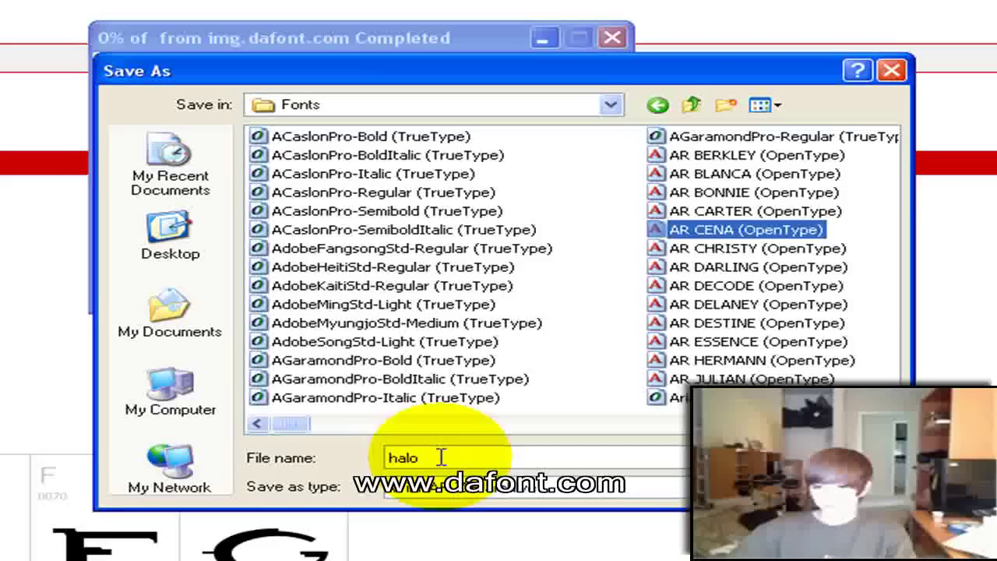
Step: Try to save the archive as halo in the Fonts folder, declining to replace the existing file, and cancel the download
double_click(445, 458)
key("Return")
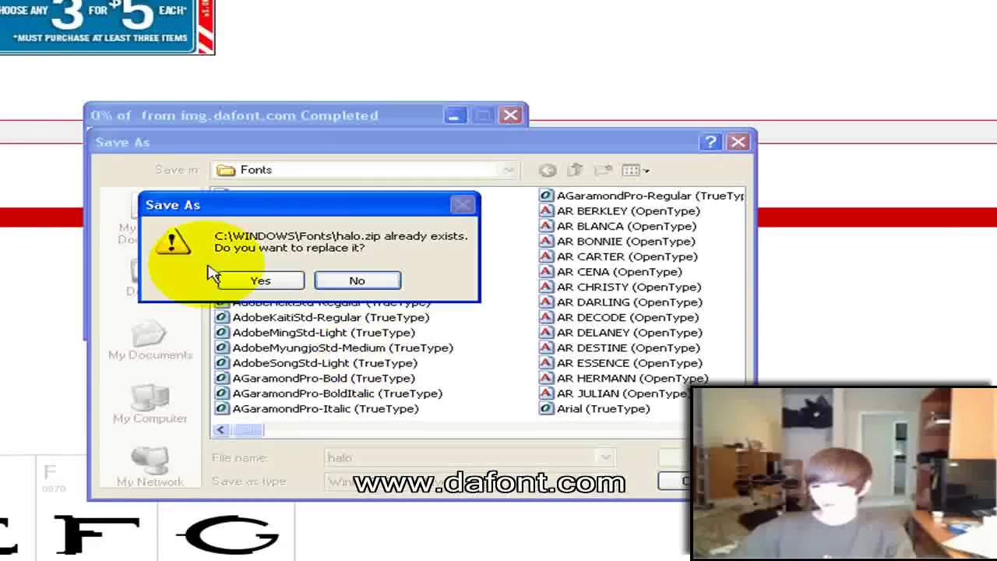
left_click_drag(290, 161, 383, 165)
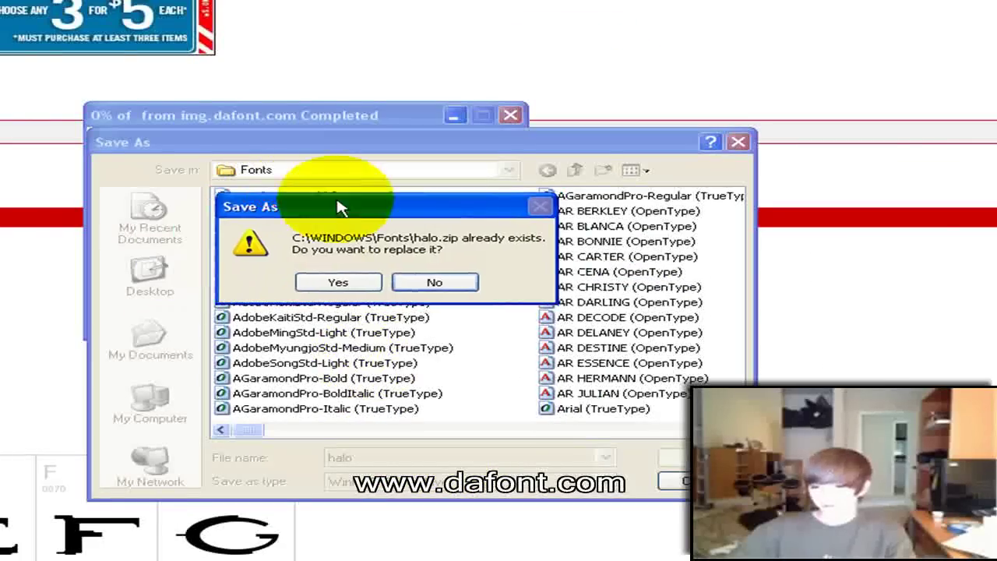
left_click(366, 283)
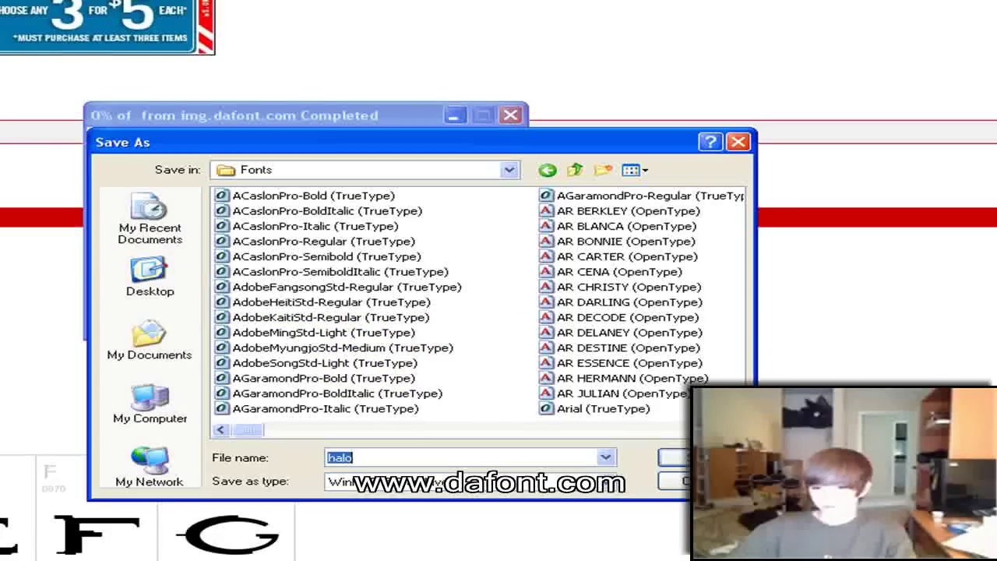
left_click(701, 487)
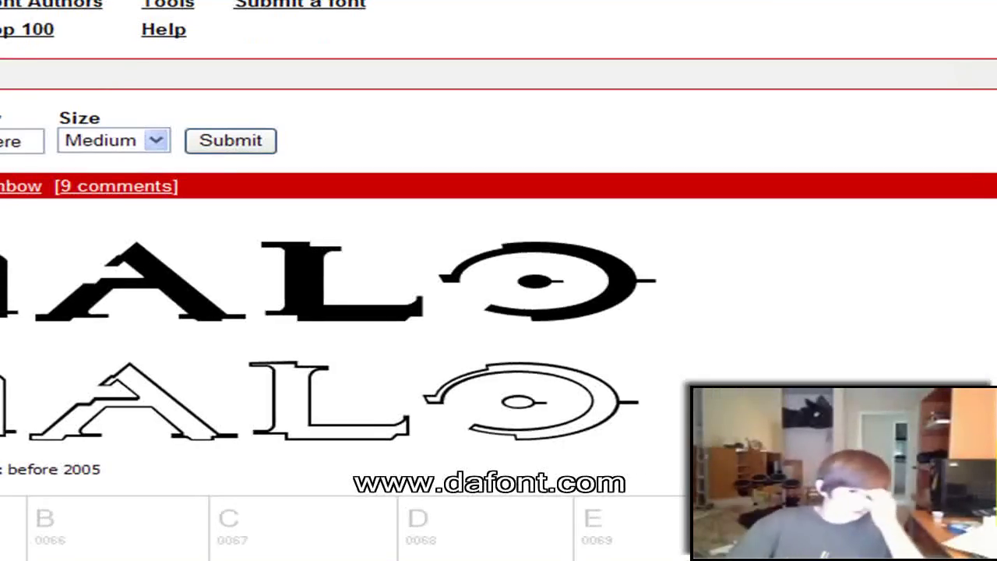
Step: Start a blank document in Microsoft Word and set the font to Halo at size 100
key("super")
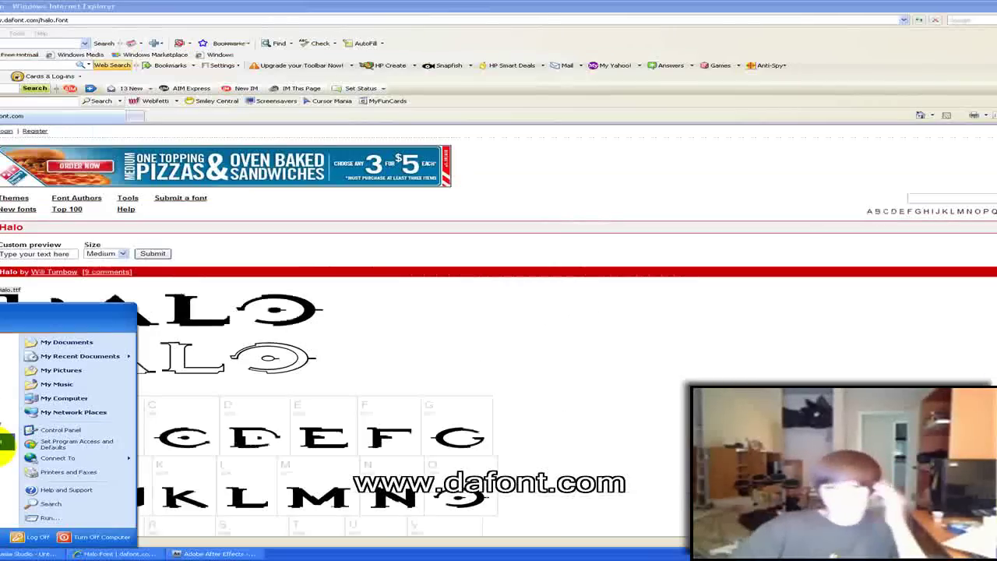
left_click(8, 409)
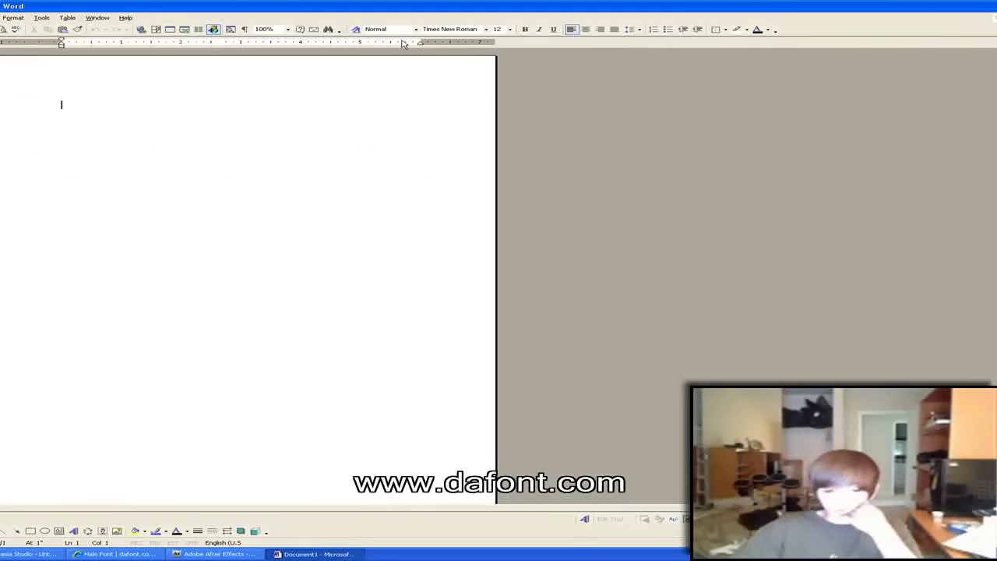
left_click(455, 29)
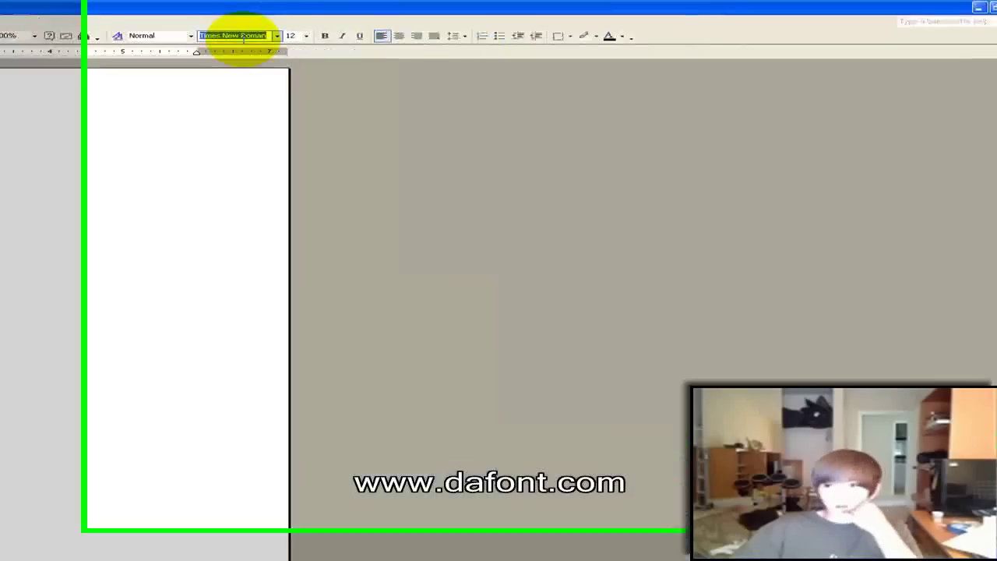
type("Halo")
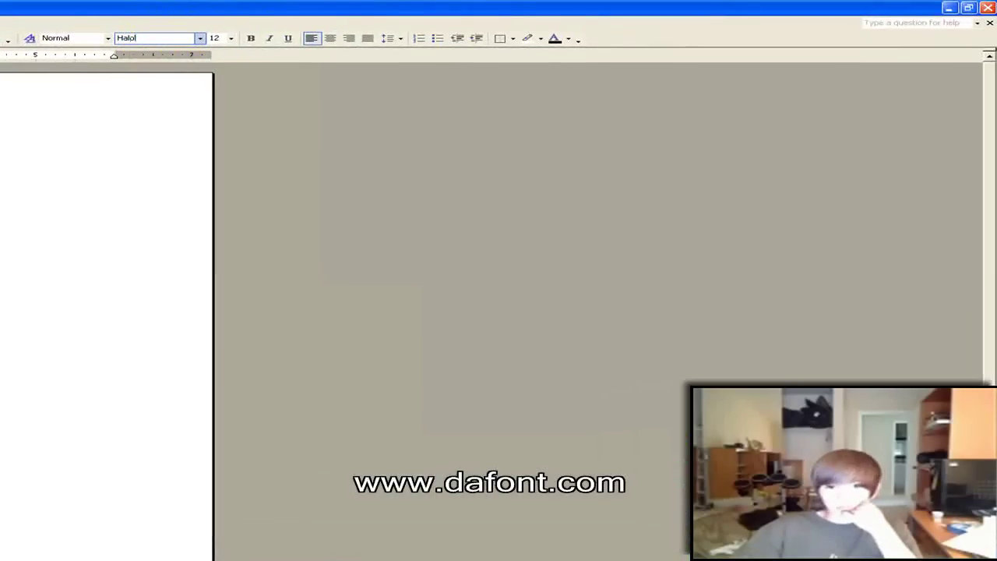
key("Return")
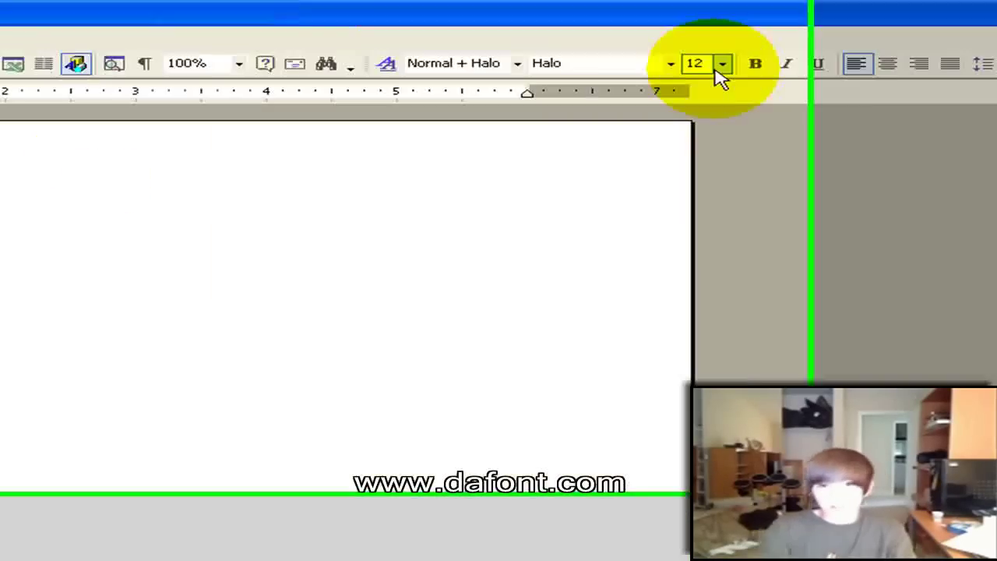
left_click(223, 37)
type("100")
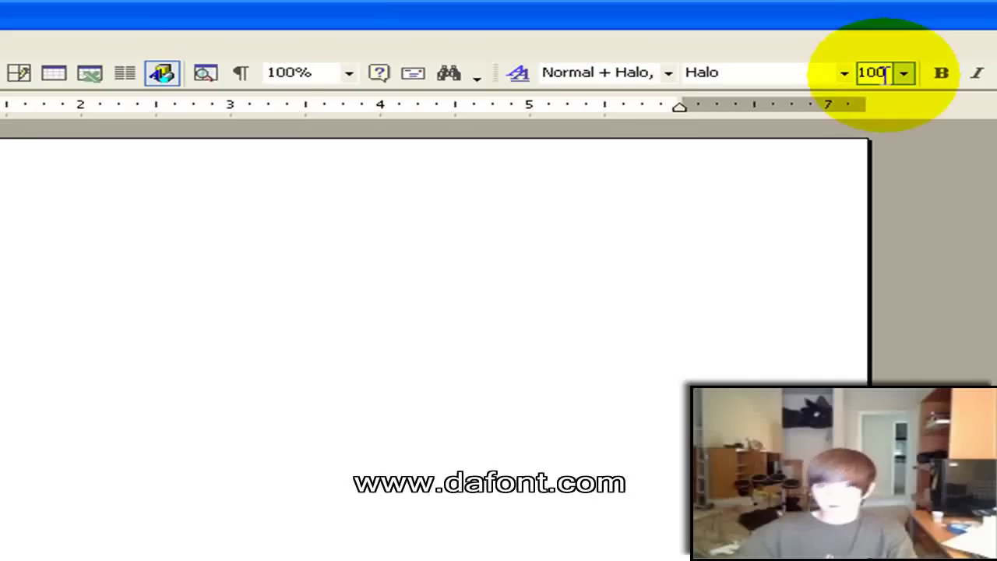
key("Return")
Step: Try out the Halo font with a short sample greeting and delete the text
type("halo")
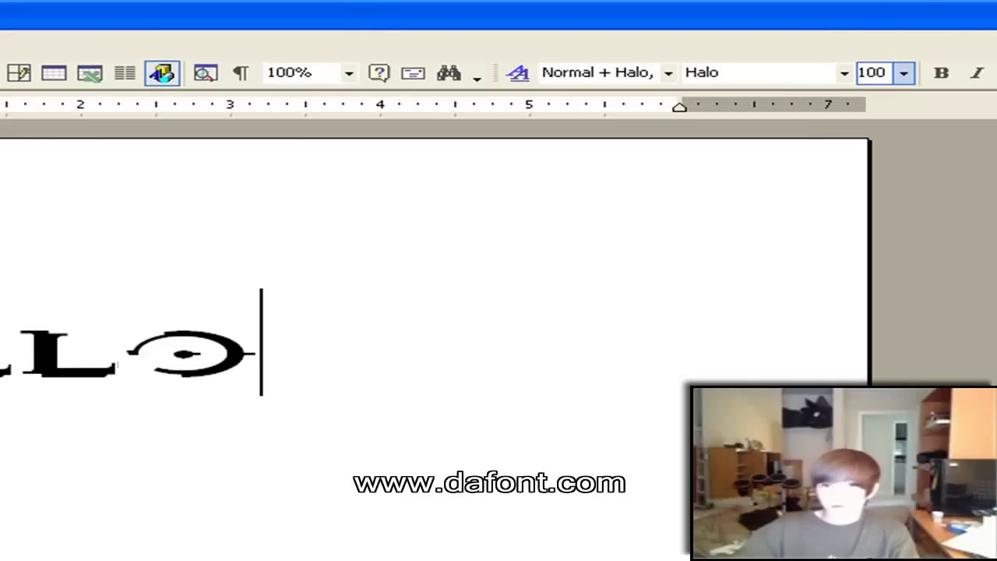
key("BackSpace")
key("BackSpace")
type("llo guys")
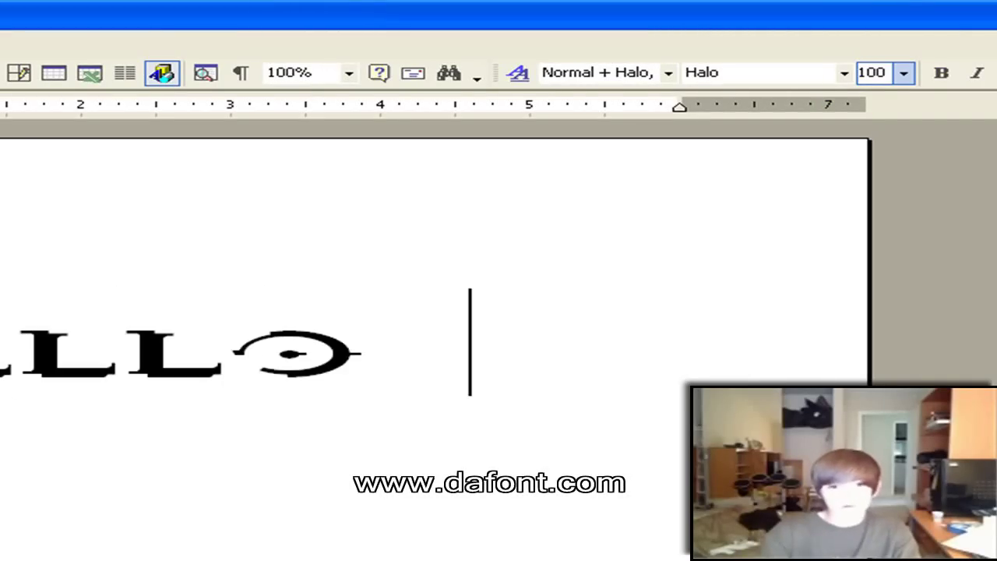
key("BackSpace")
key("BackSpace")
key("BackSpace")
key("BackSpace")
key("BackSpace")
key("BackSpace")
key("BackSpace")
key("BackSpace")
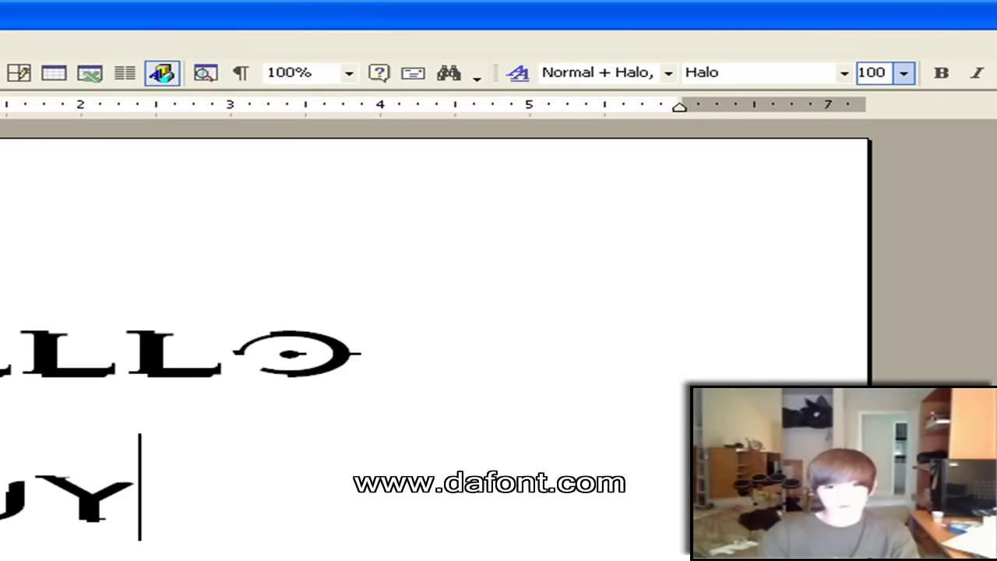
Step: Enter "whats u" as sample text in the Halo font and erase it
type("whats u")
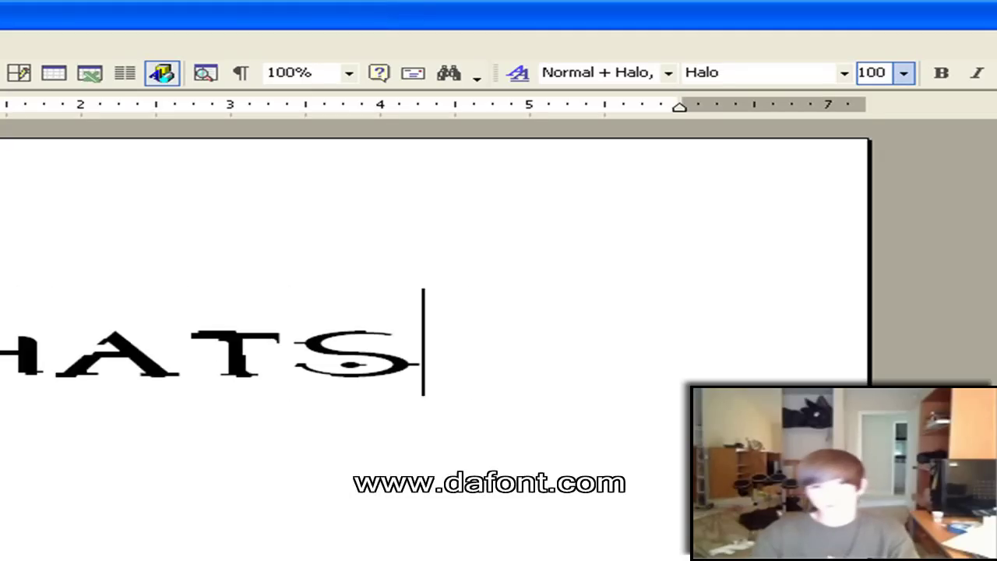
key("BackSpace")
key("BackSpace")
key("BackSpace")
key("BackSpace")
key("BackSpace")
key("BackSpace")
key("BackSpace")
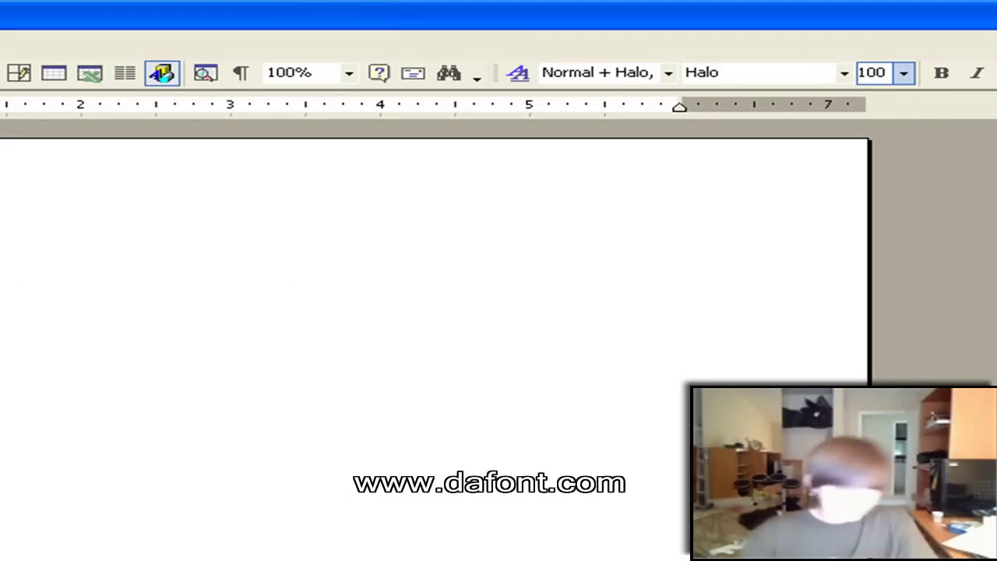
Step: Test the large capital letters of the font with "whasdlj" and clear the page
type("whasdlj")
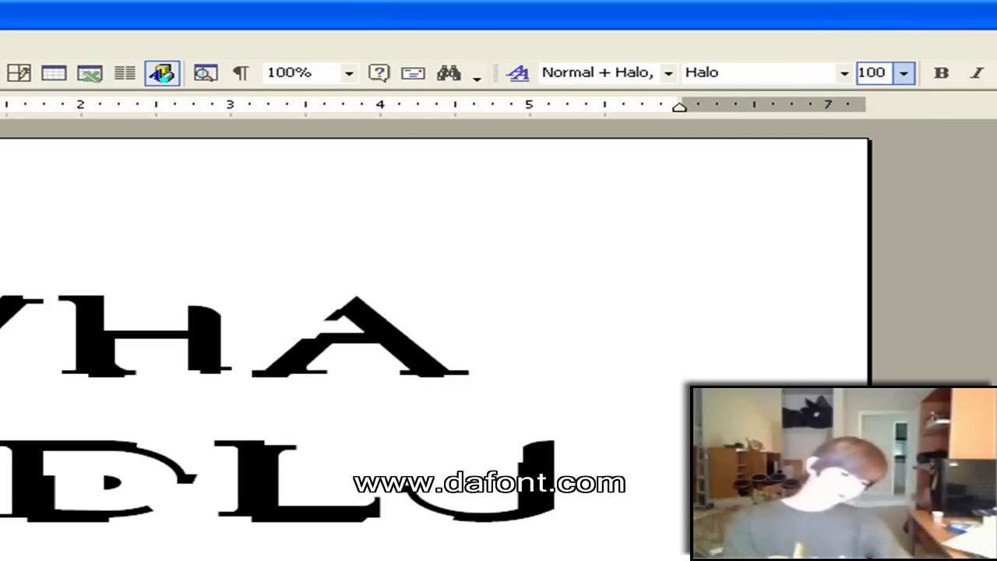
key("Return")
key("BackSpace")
key("BackSpace")
key("BackSpace")
key("BackSpace")
key("BackSpace")
key("BackSpace")
key("BackSpace")
key("BackSpace")
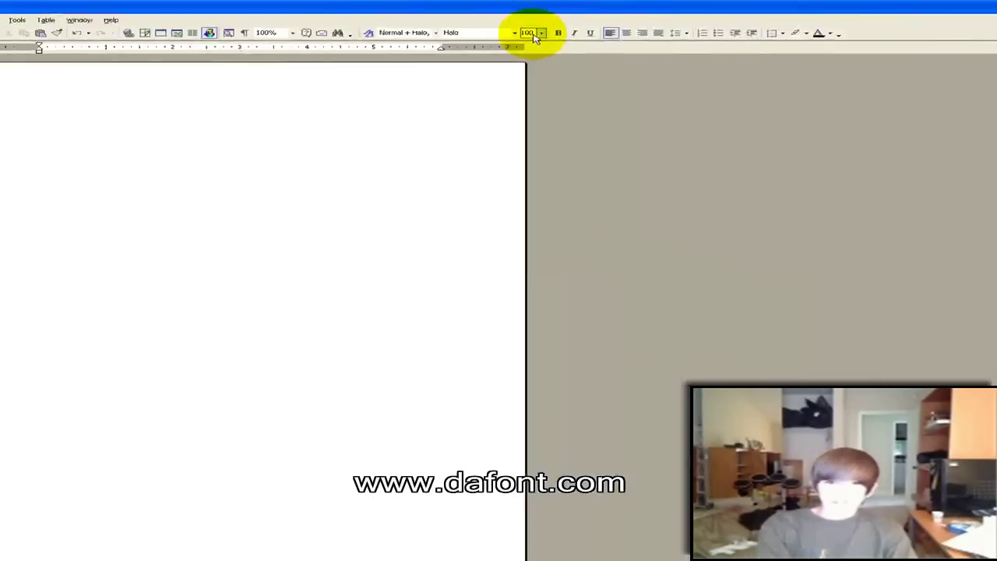
Step: Write the word HALO on the empty page, with every letter in upper case
type("Hal")
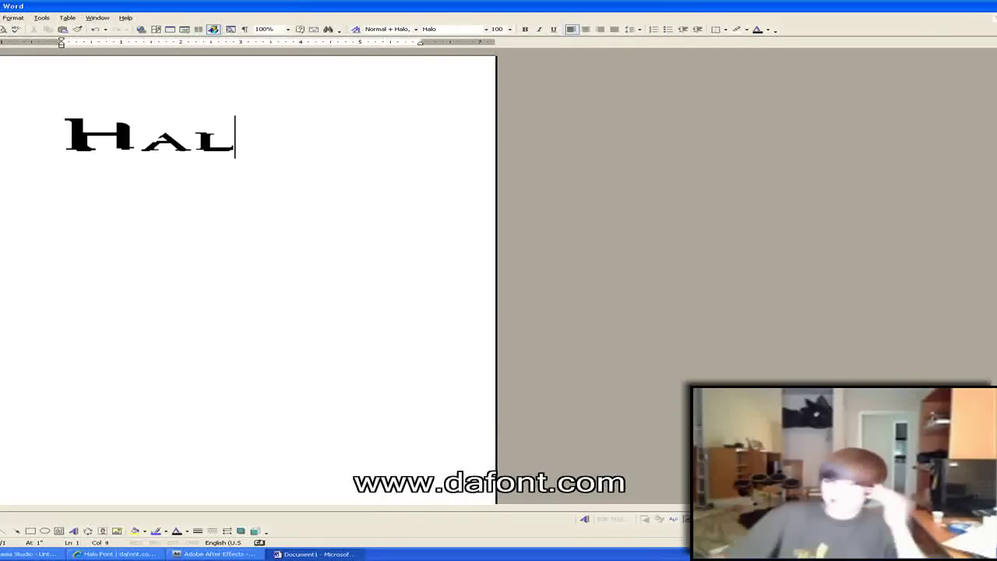
key("BackSpace")
key("BackSpace")
type("alo")
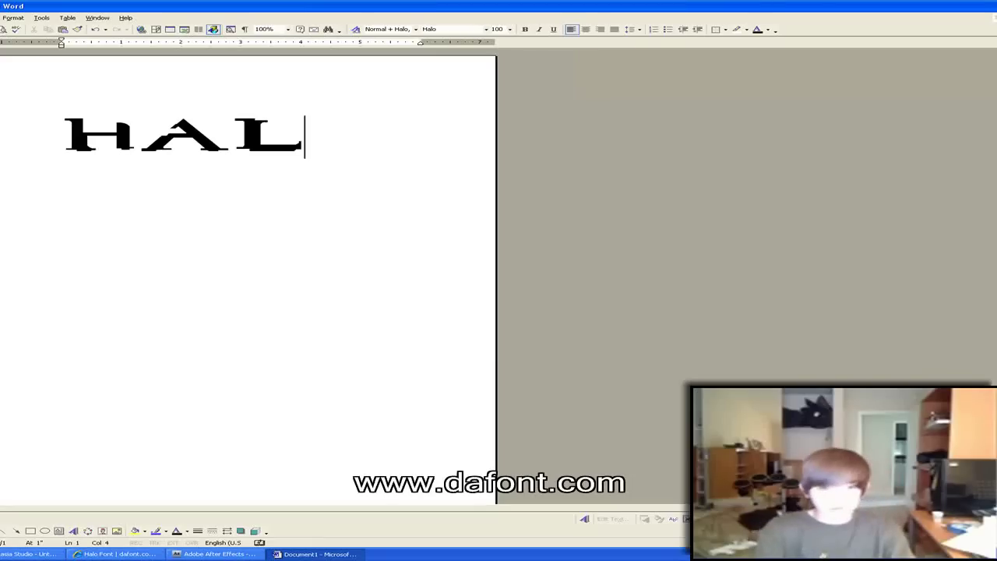
Step: Add a 3 on a second line below the word HALO and erase all the text
key("Return")
type("3")
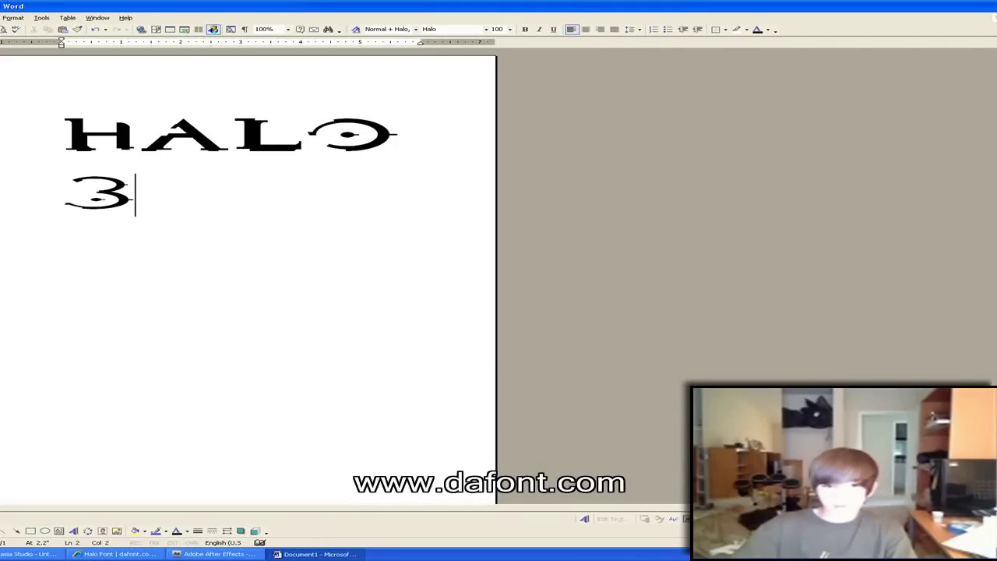
key("BackSpace")
key("BackSpace")
key("BackSpace")
key("BackSpace")
key("BackSpace")
key("BackSpace")
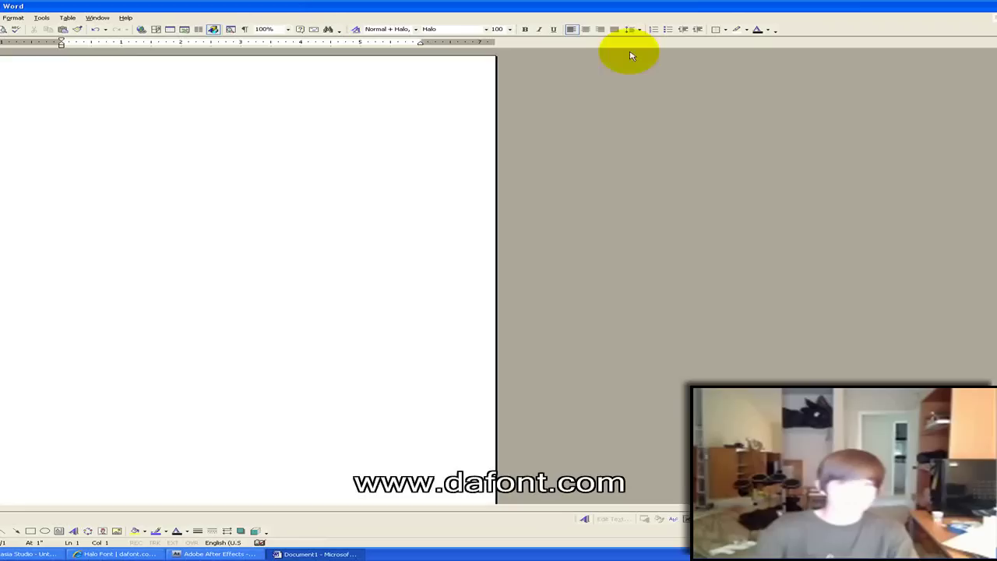
Step: Close Word without saving the document
key("alt+F4")
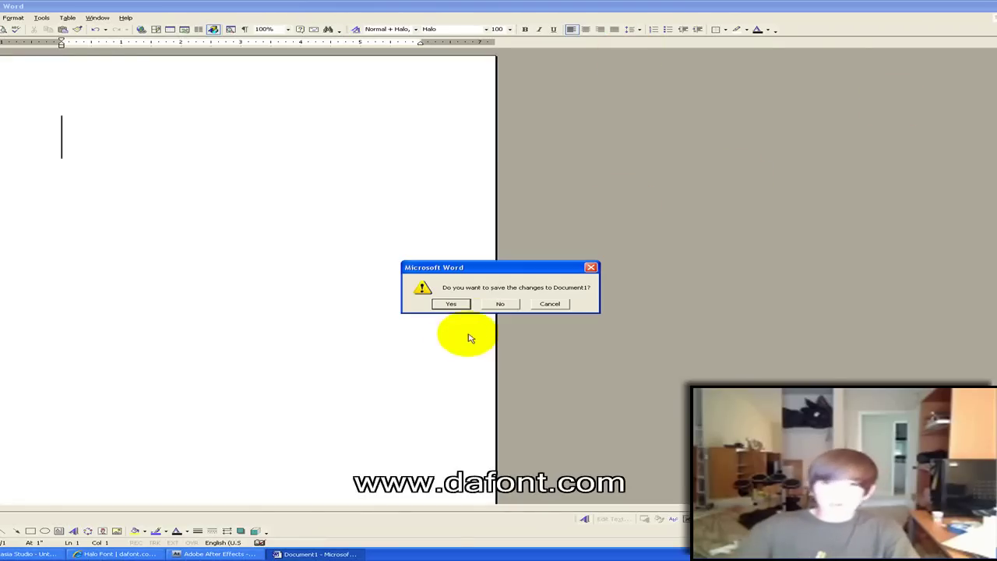
left_click(500, 304)
Step: Try out the Halo font in a new Notepad window with HELLO GUYS and close it without saving
key("super")
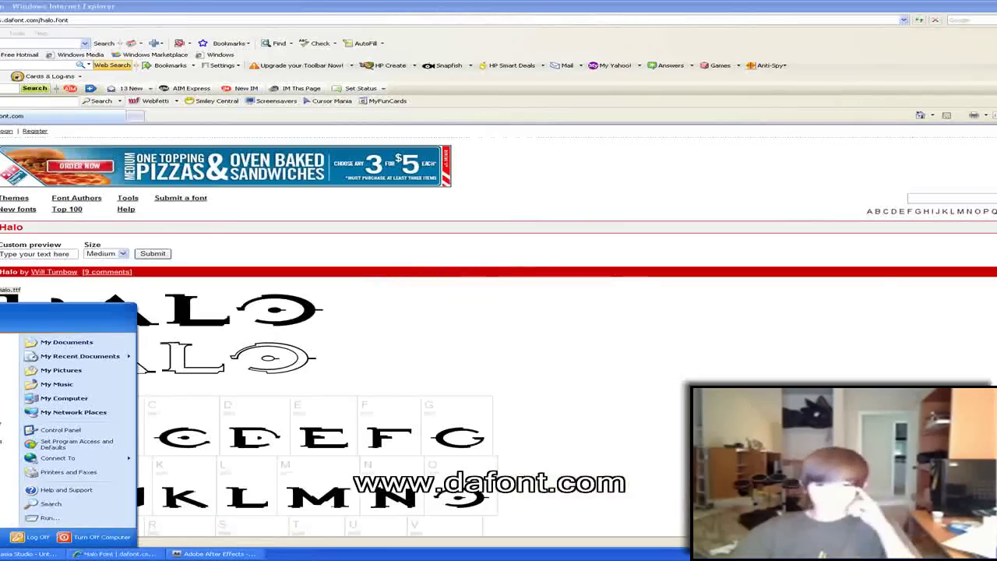
left_click(4, 461)
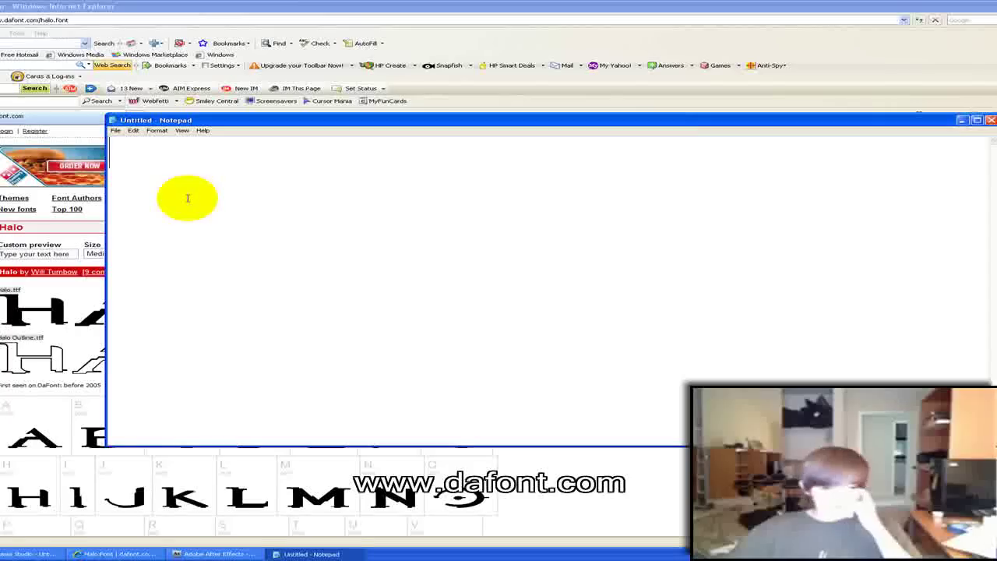
type("HELLO ")
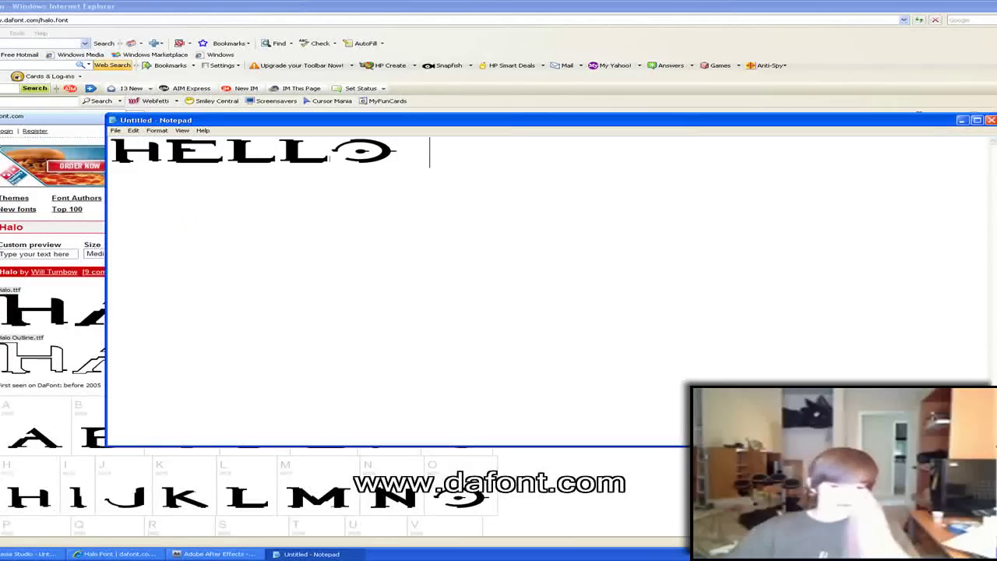
type("GUYS")
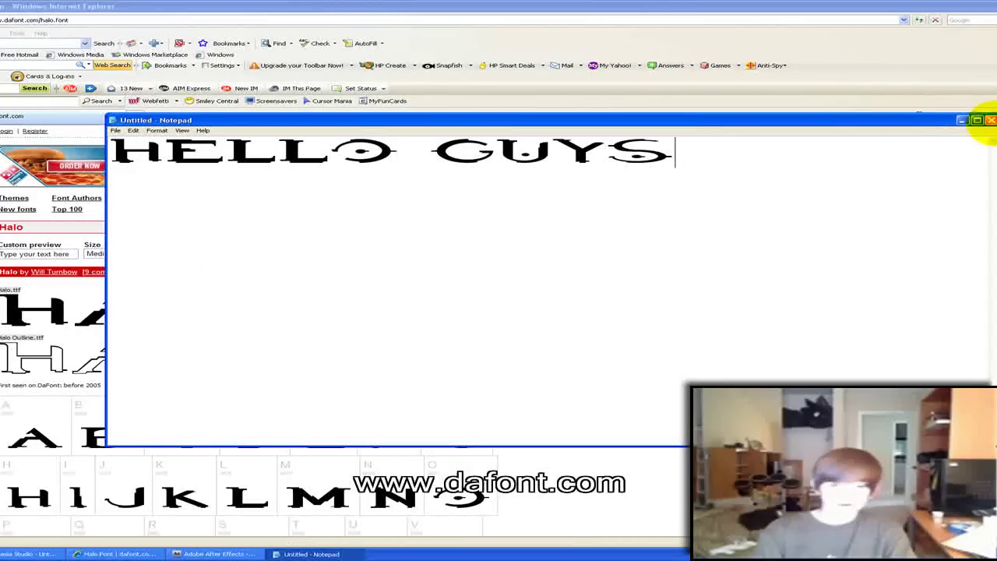
left_click(990, 120)
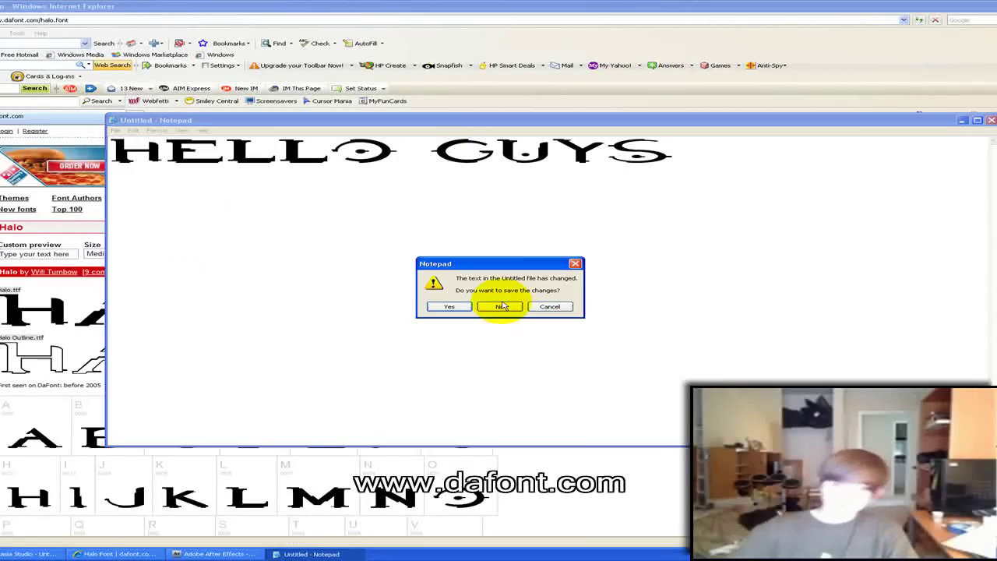
left_click(502, 306)
Step: Switch to After Effects and highlight the "Hey Dudes" line of the existing Halo text in Comp 2
left_click(215, 554)
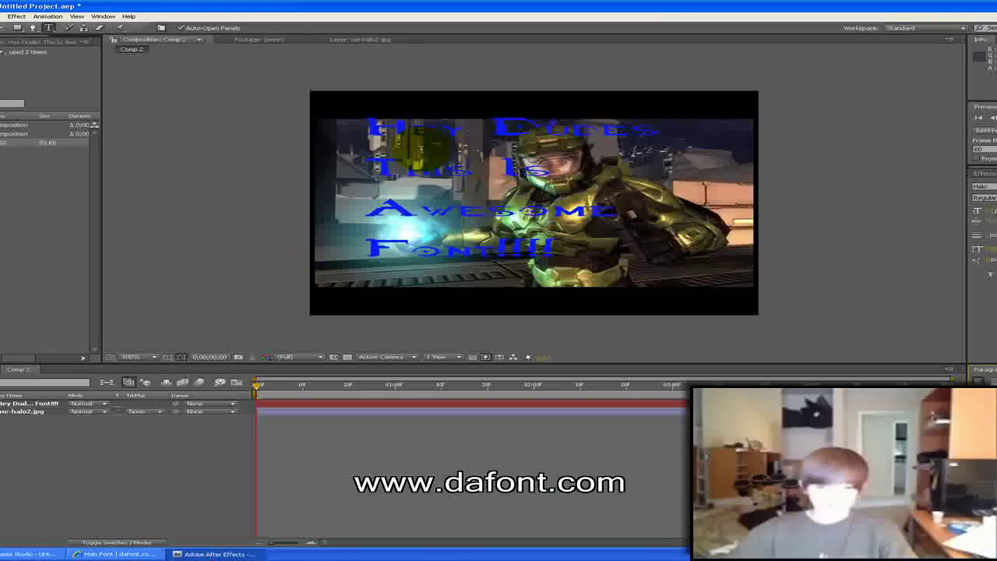
left_click_drag(366, 121, 753, 113)
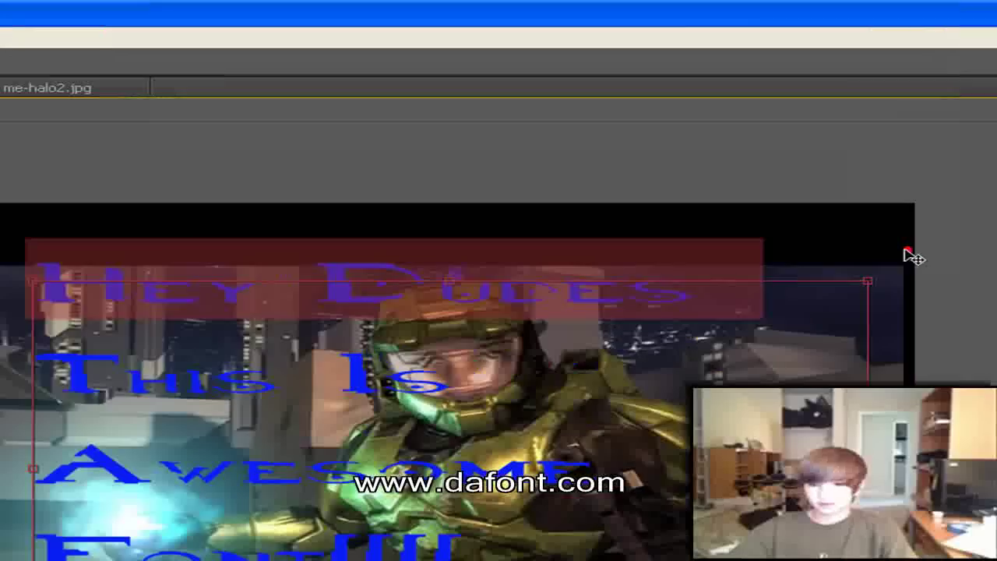
left_click(652, 295)
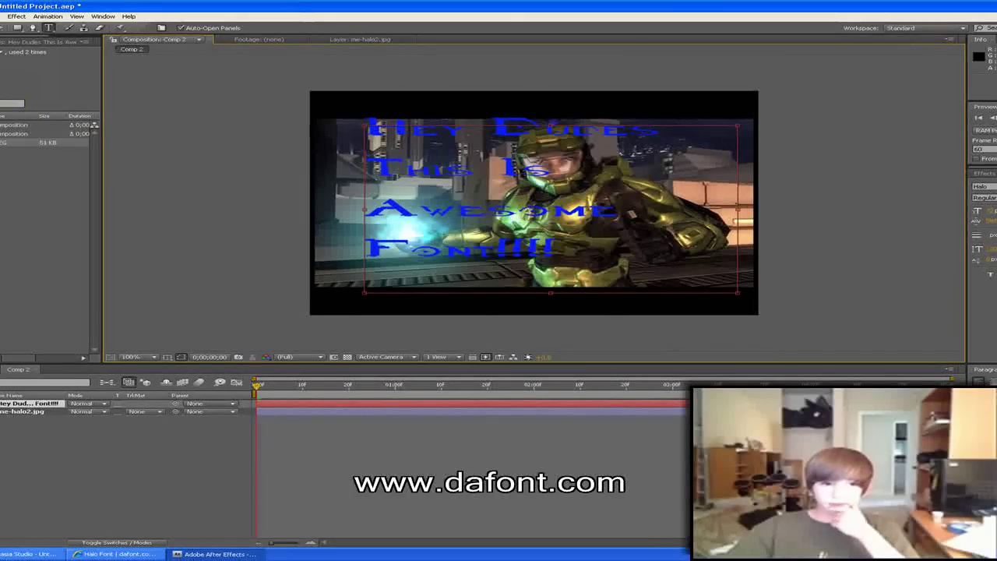
Step: Create a new 720 x 480 composition with the NTSC DV preset and a duration of 5 seconds
key("alt+c")
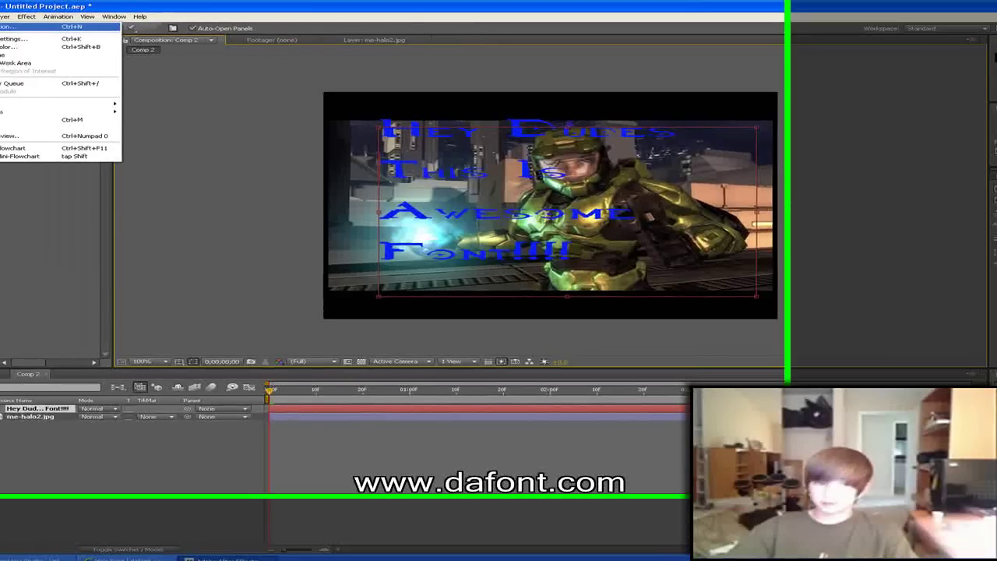
left_click(8, 25)
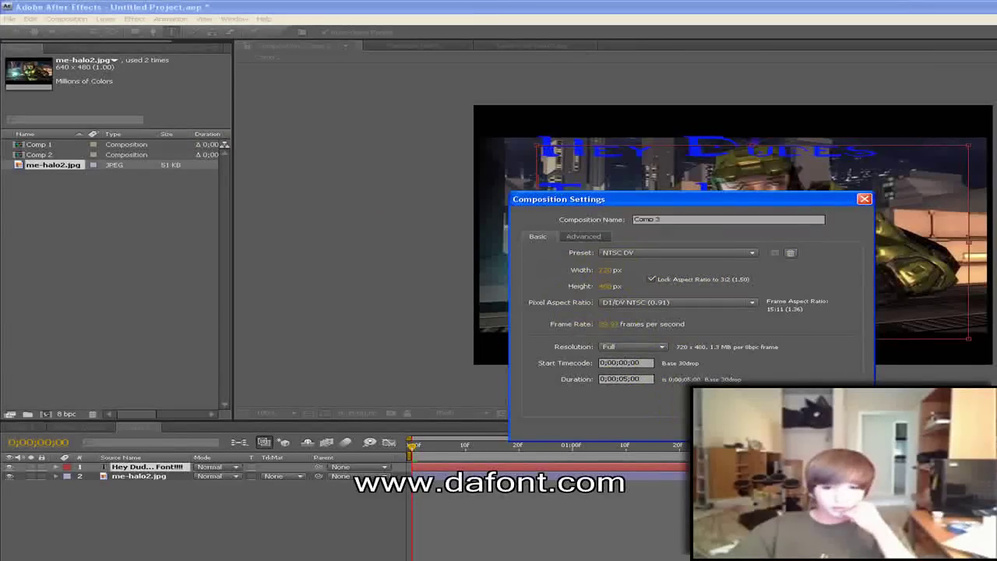
key("Return")
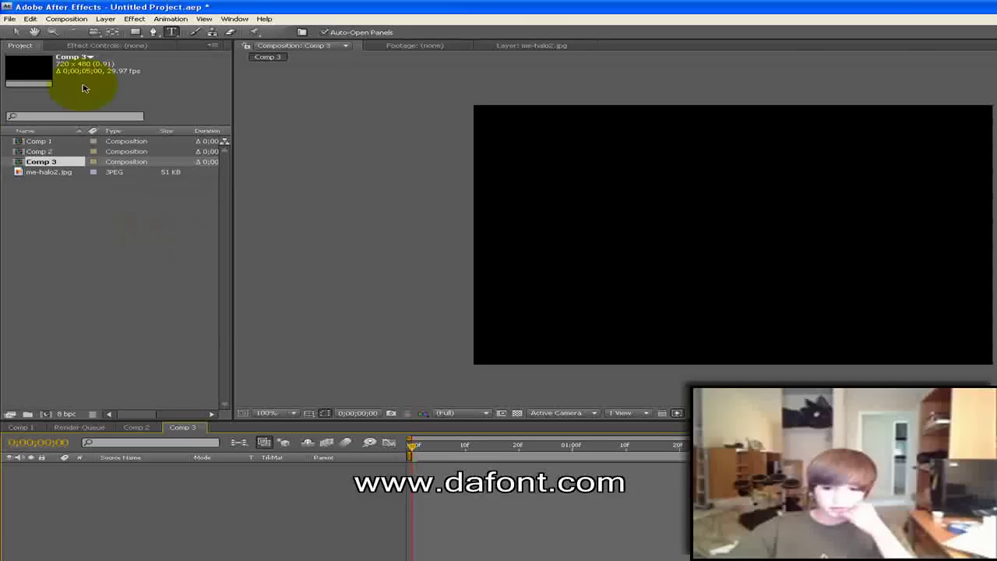
Step: Draw a text box with the Type tool that covers most of the empty composition frame
left_click(171, 33)
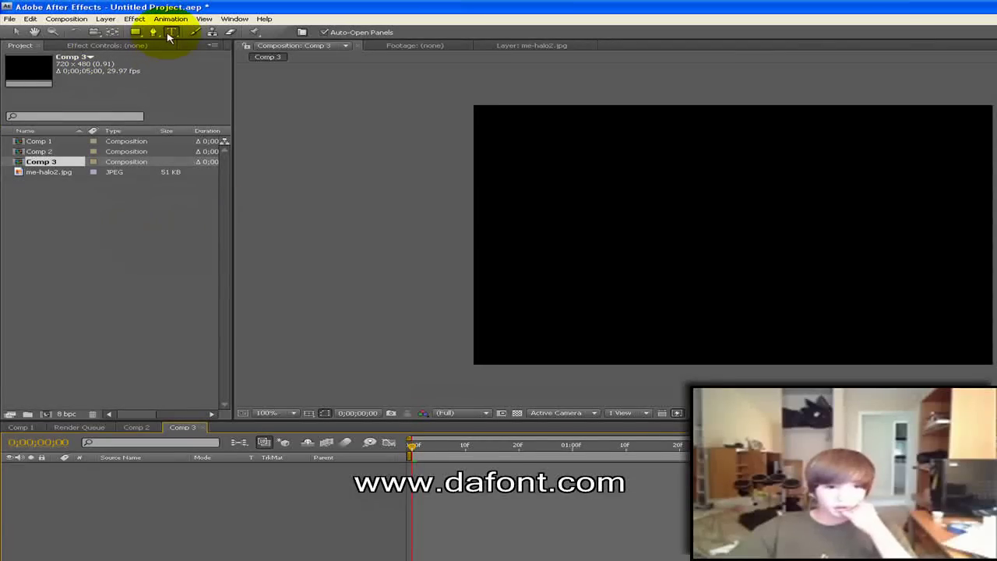
left_click(167, 35)
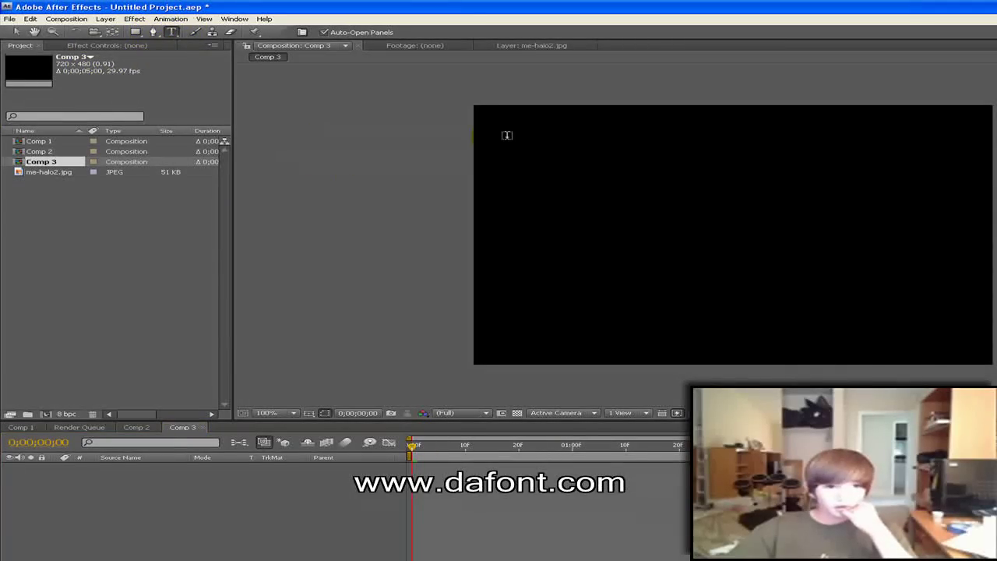
left_click_drag(506, 135, 964, 337)
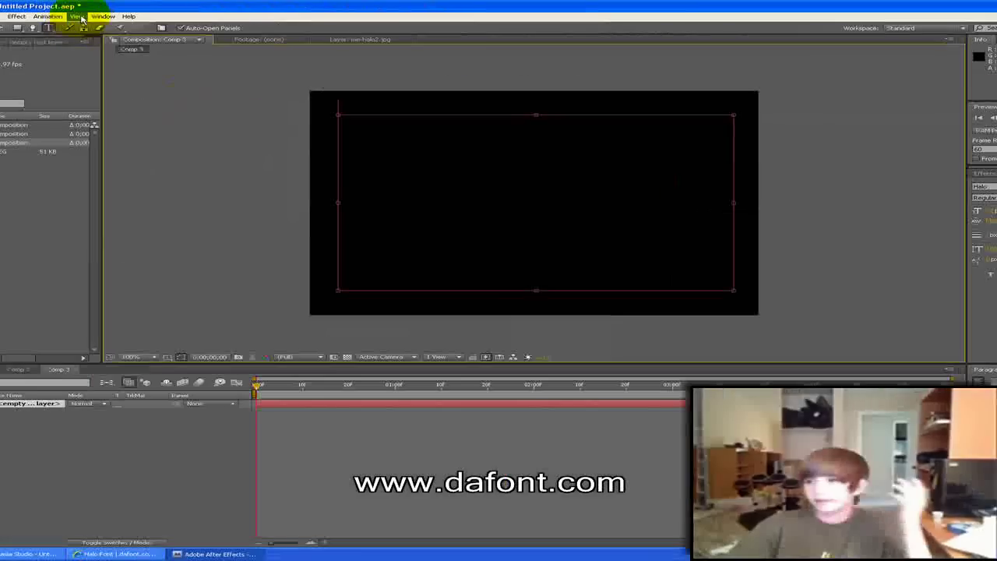
left_click(81, 16)
mouse_move(89, 17)
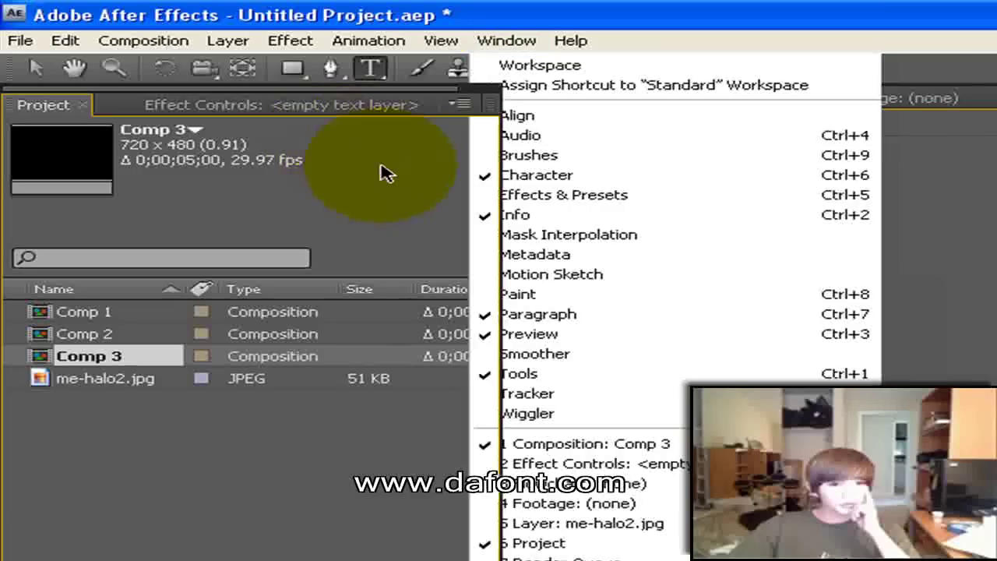
left_click(63, 68)
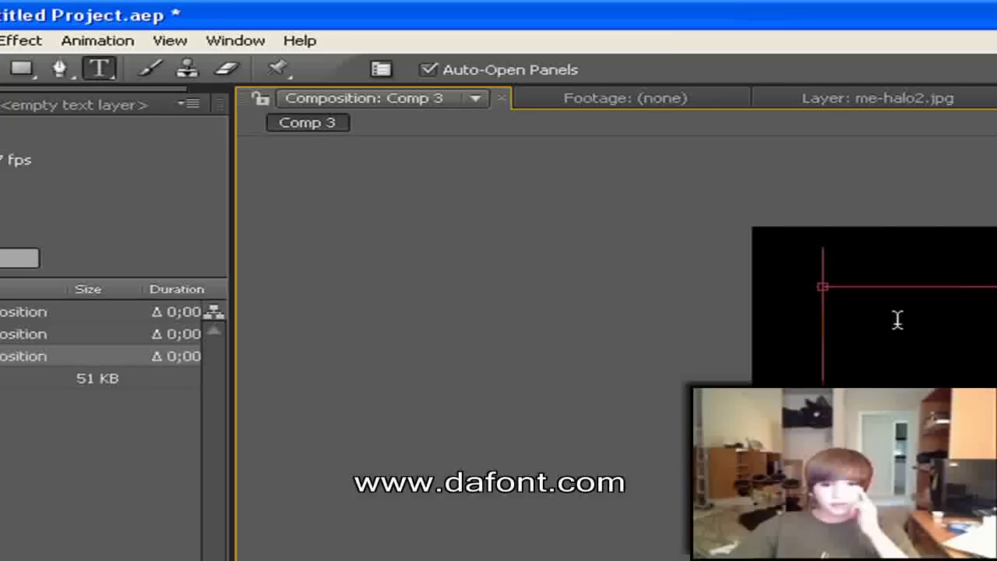
Step: Enter HALO 3 in the empty text box
type("H")
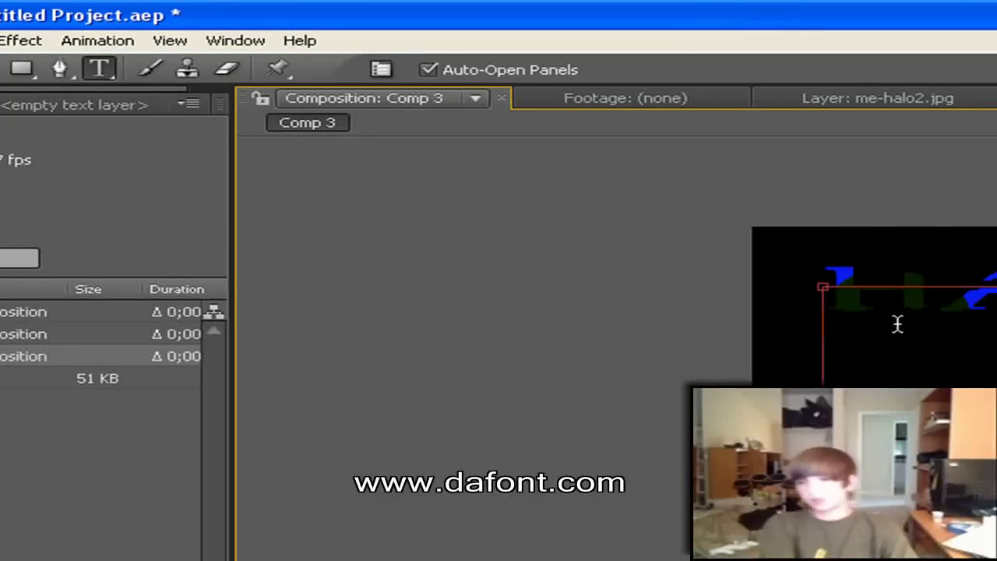
type("ALO 3")
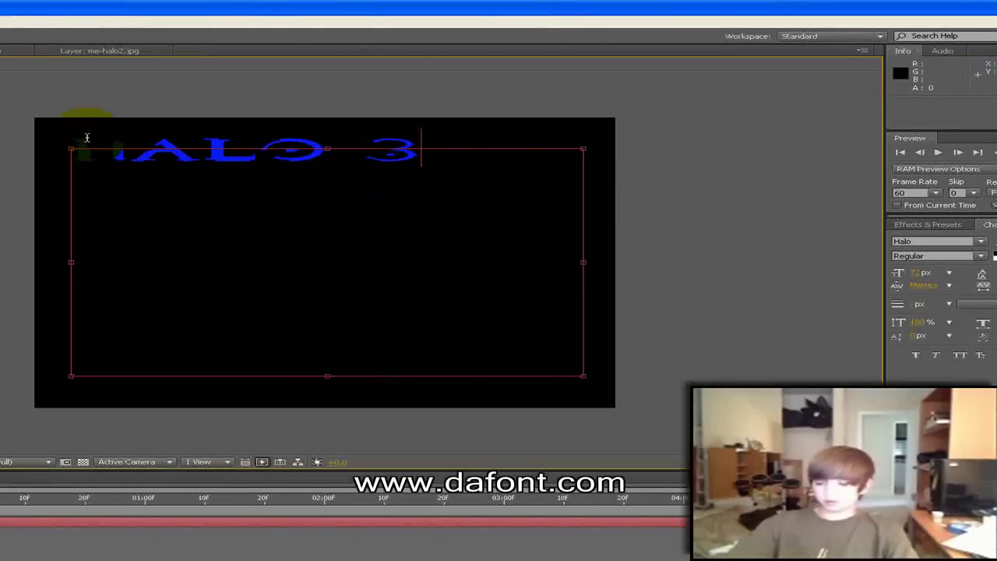
Step: Set the HALO 3 text size to 103 px and shift its baseline down to the middle of the frame
left_click_drag(443, 154, 89, 154)
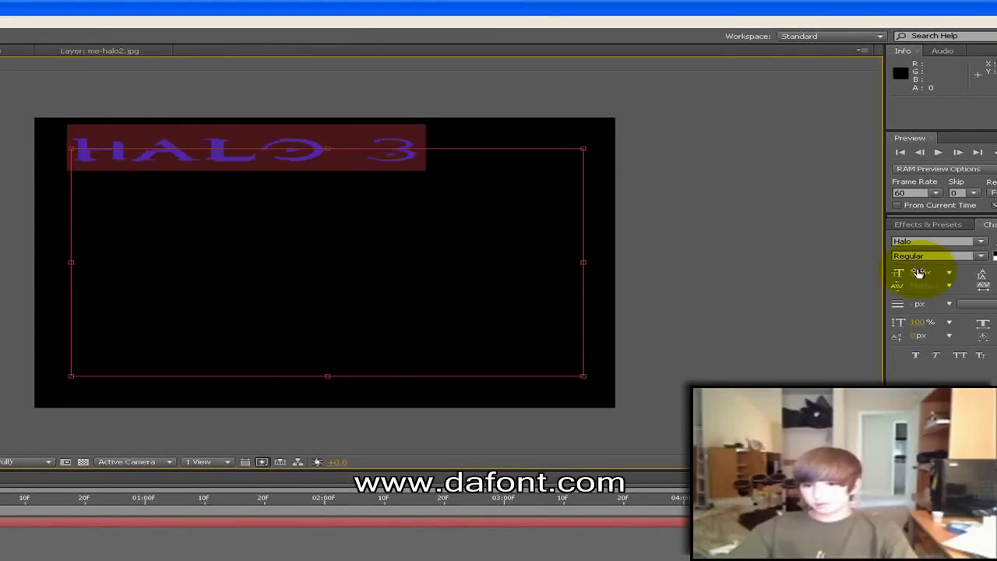
mouse_move(921, 272)
left_mouse_down()
mouse_move(954, 272)
mouse_move(924, 272)
left_mouse_up()
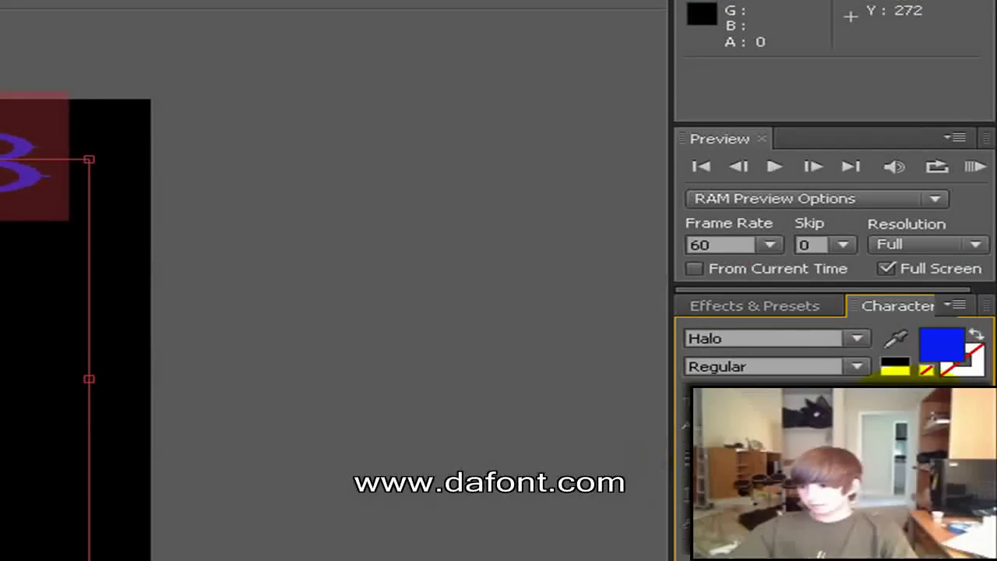
left_click_drag(730, 518, 568, 507)
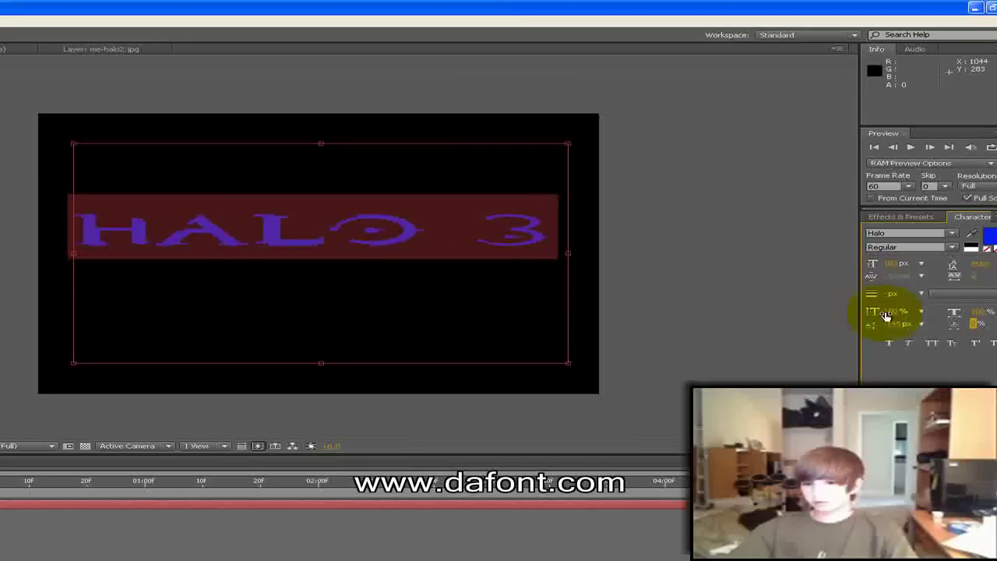
left_click_drag(894, 327, 867, 327)
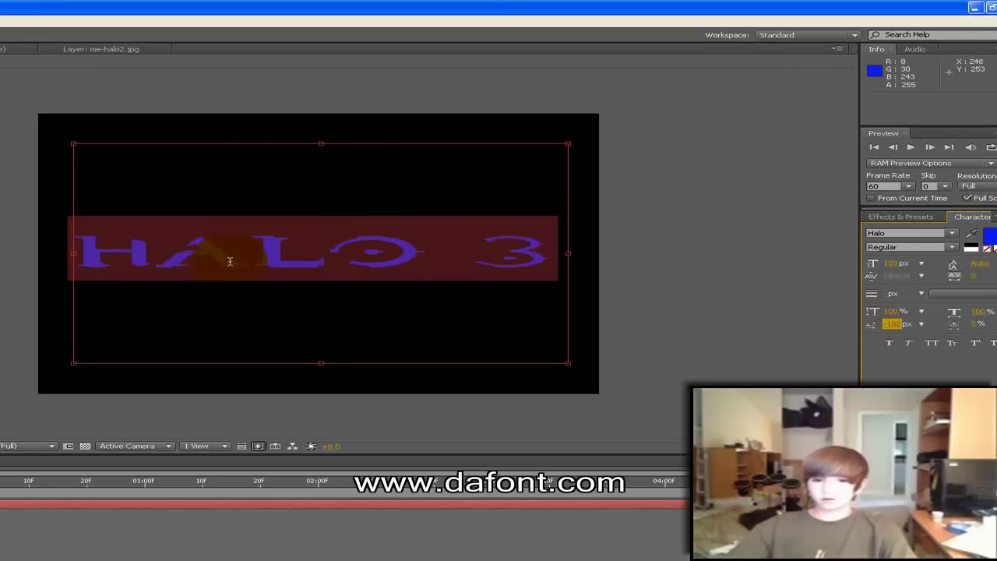
left_click(49, 234)
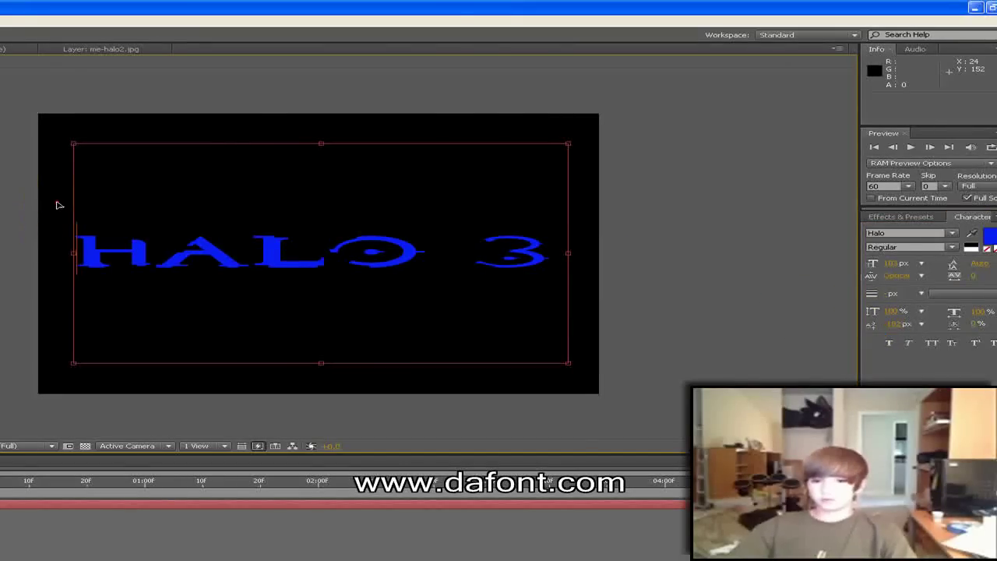
left_click_drag(57, 202, 66, 203)
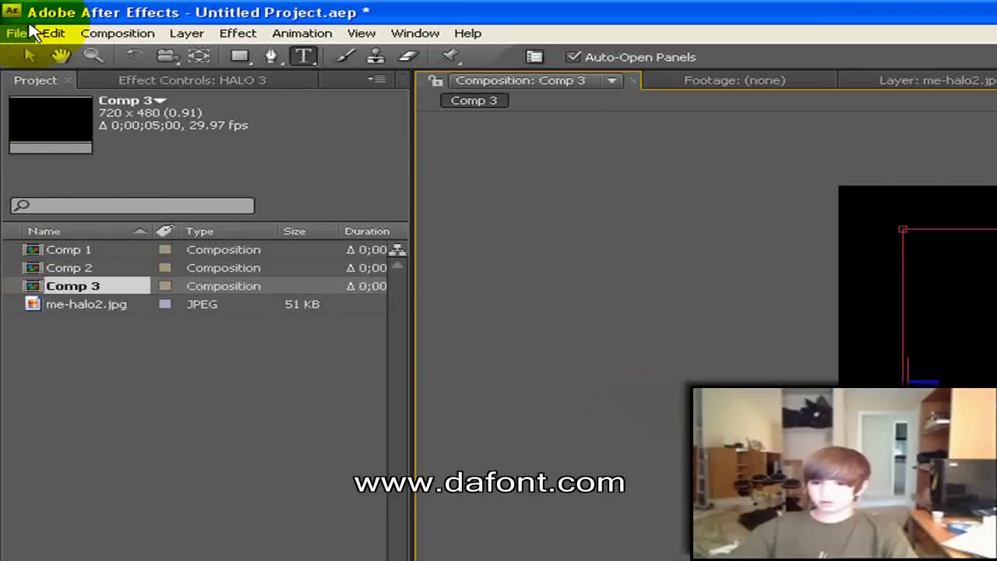
Step: Import the me-halo2.jpg image from the My Pictures folder into the project
left_click(17, 32)
mouse_move(102, 287)
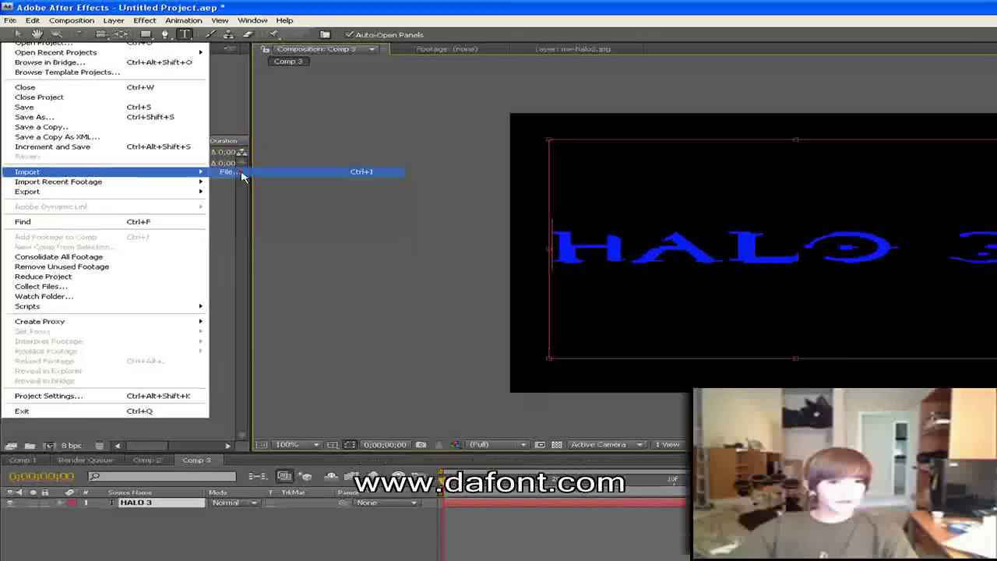
left_click(378, 282)
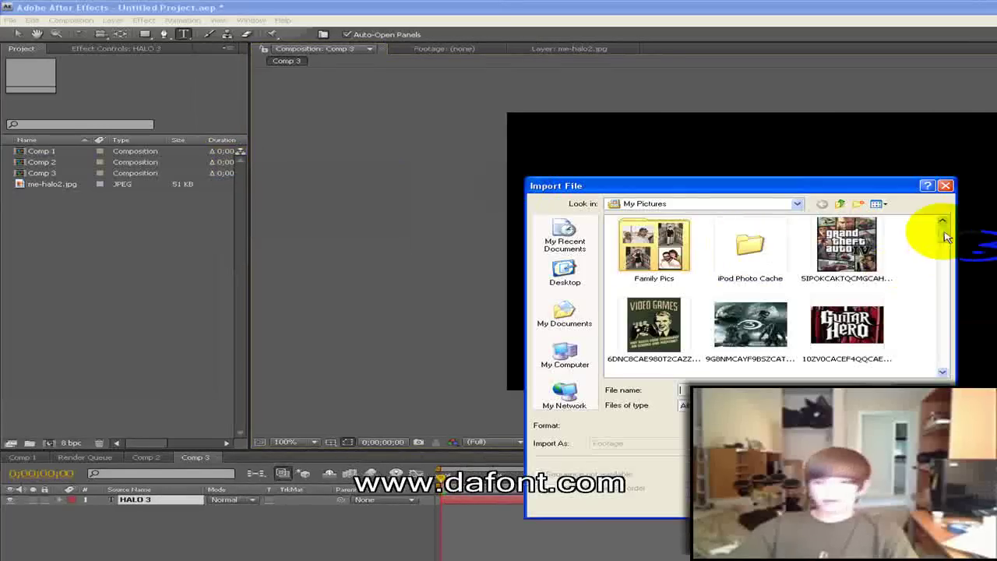
left_click_drag(944, 231, 942, 319)
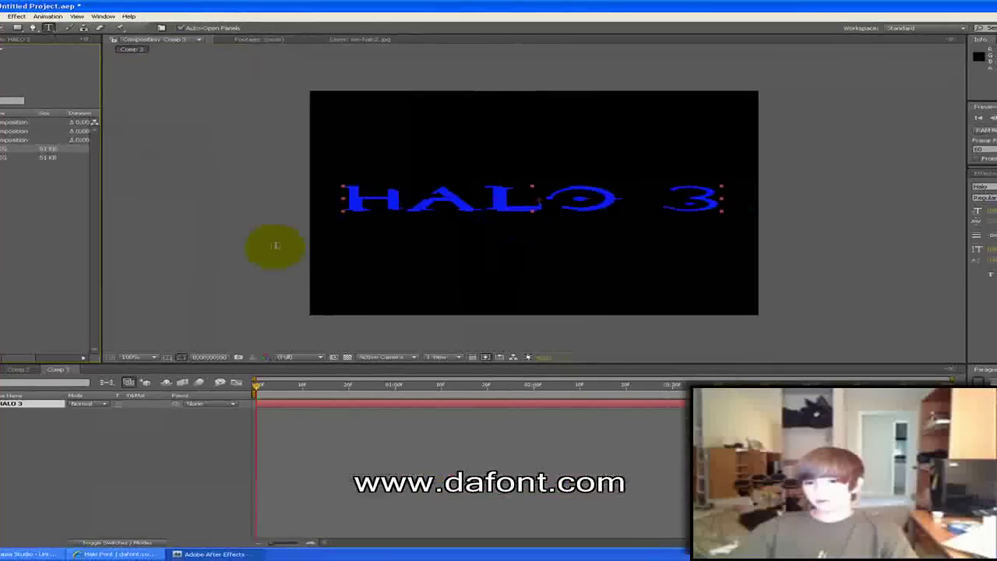
Step: Place the imported me-halo2.jpg image in the composition with the HALO 3 text and select its layer
left_click_drag(6, 148, 537, 207)
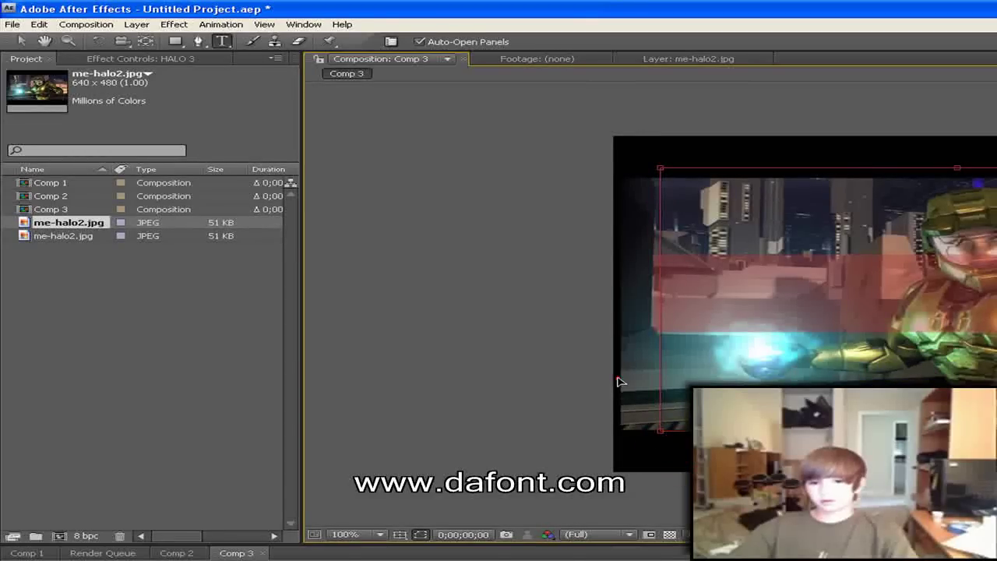
left_click(689, 372)
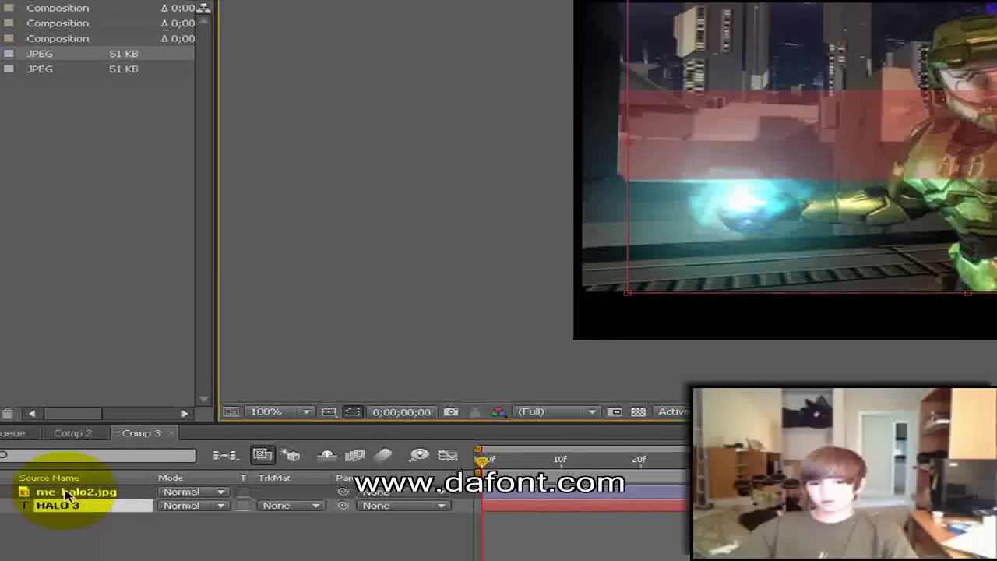
left_click(67, 490)
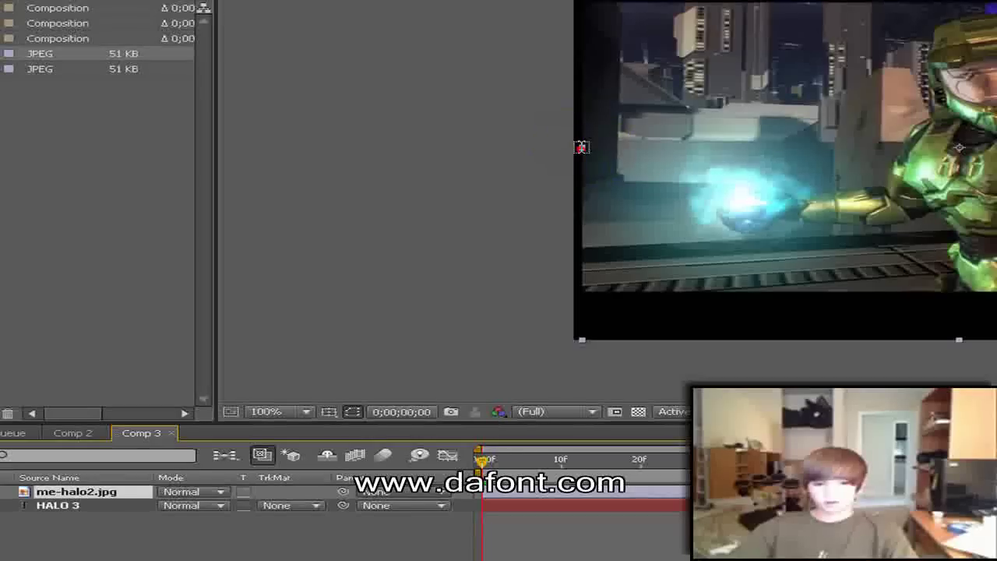
Step: Remove the stray empty text layer above me-halo2.jpg and select the image layer
left_click(582, 146)
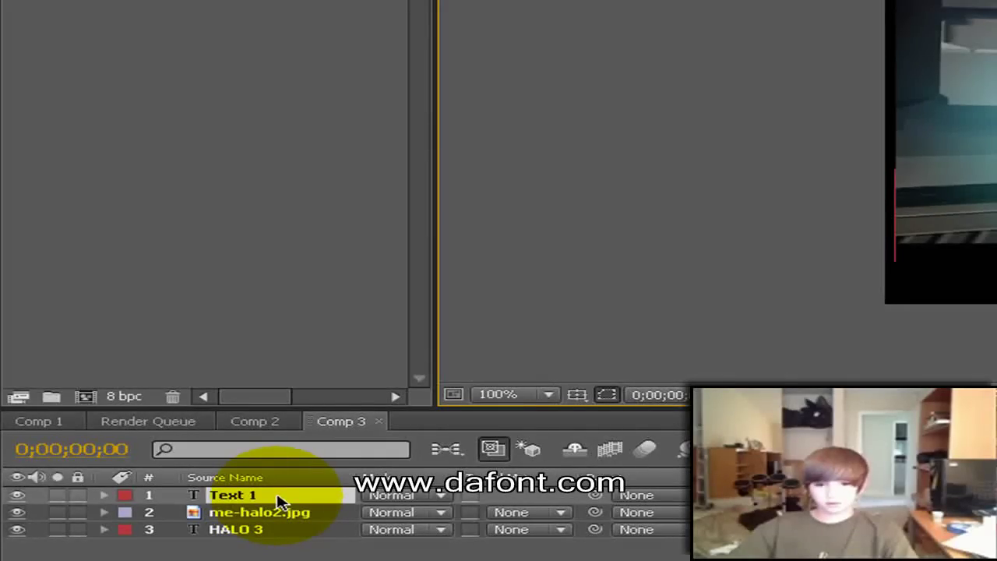
left_click(277, 496)
key("Delete")
left_click(276, 495)
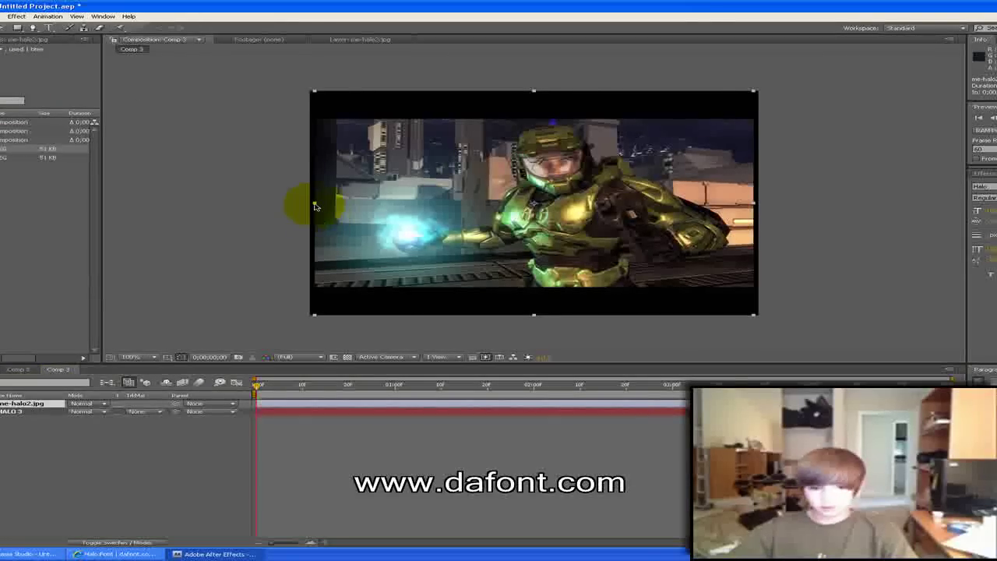
Step: Stretch the me-halo2.jpg image horizontally so it reaches both side edges of the composition frame
left_click_drag(315, 205, 310, 206)
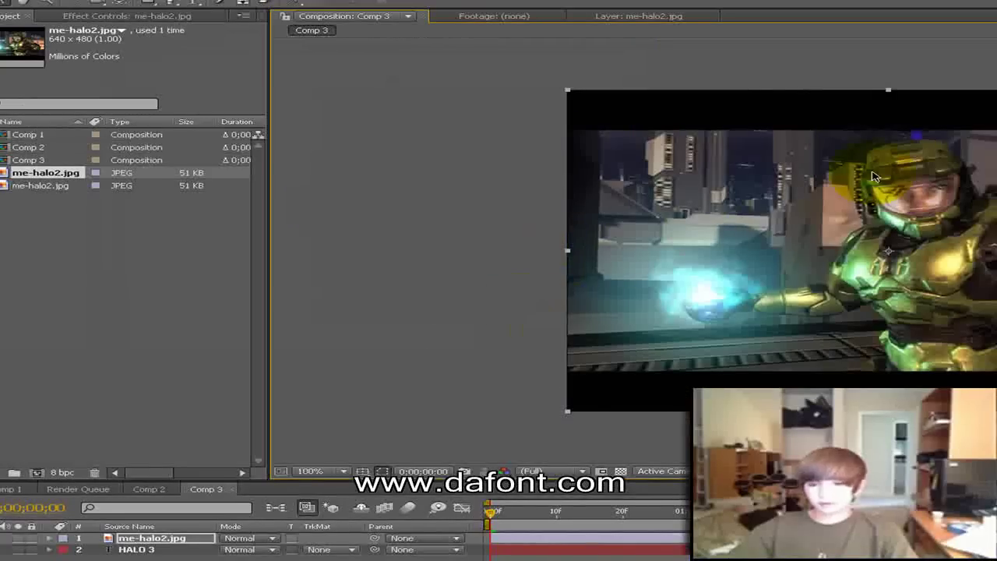
left_click(944, 219)
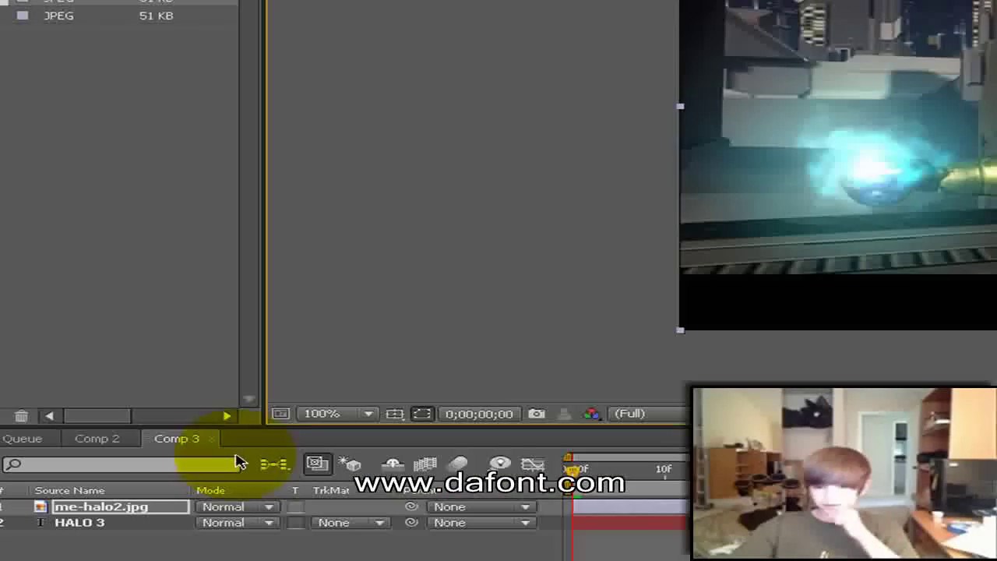
Step: Move the me-halo2.jpg layer beneath the HALO 3 text layer so the title displays over the image
left_click(176, 505)
key("Return")
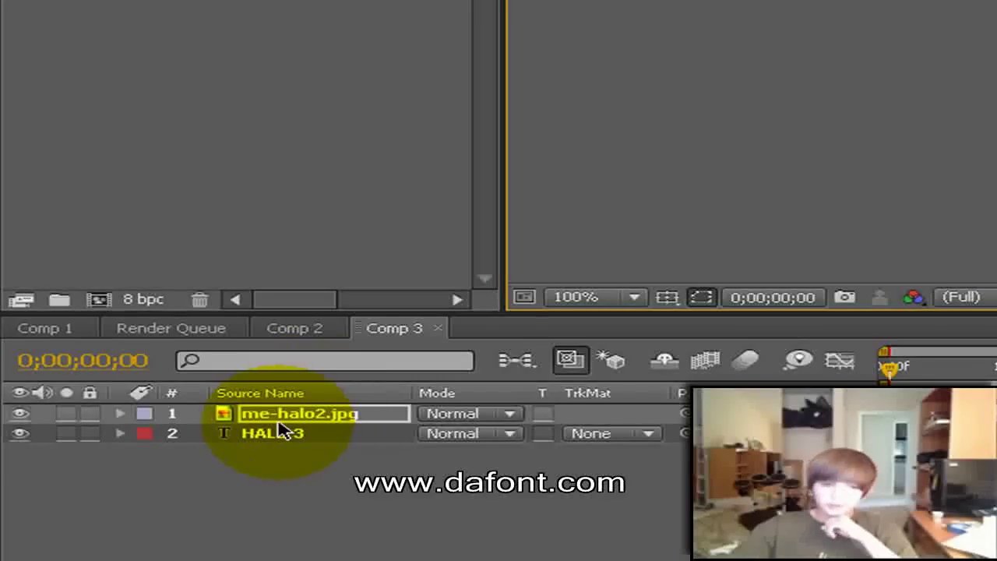
left_click_drag(298, 412, 279, 440)
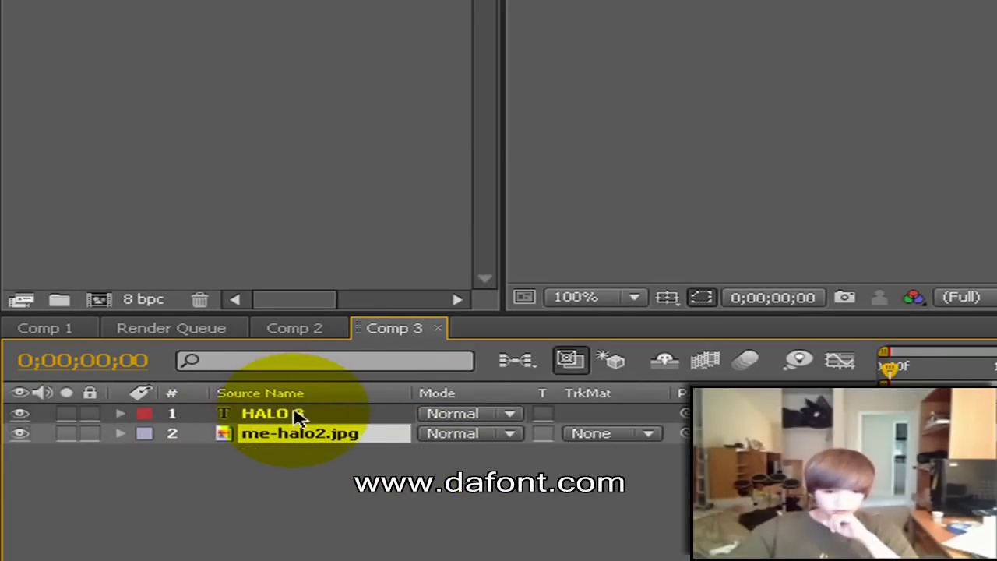
left_click(338, 489)
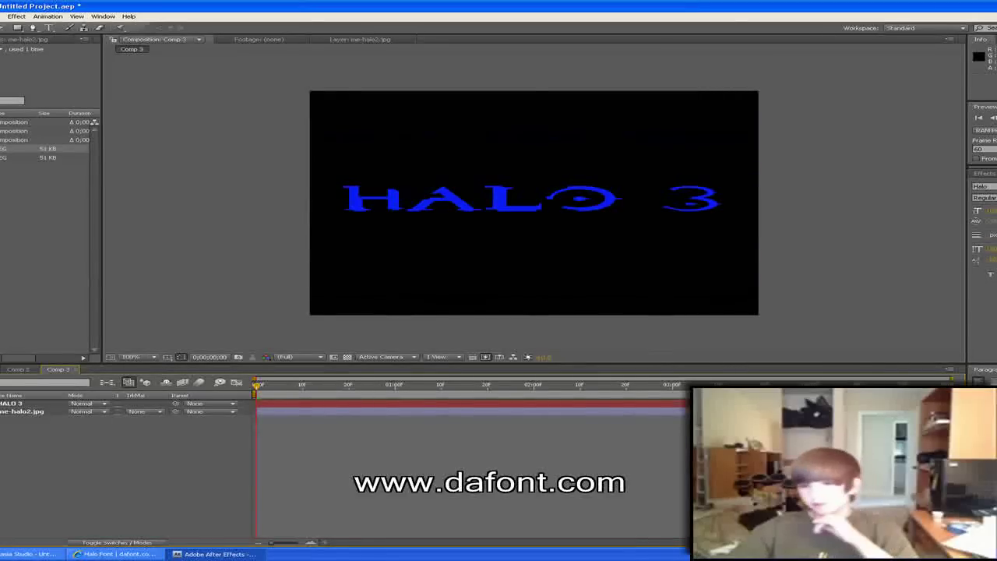
left_click(2, 411)
left_click(16, 482)
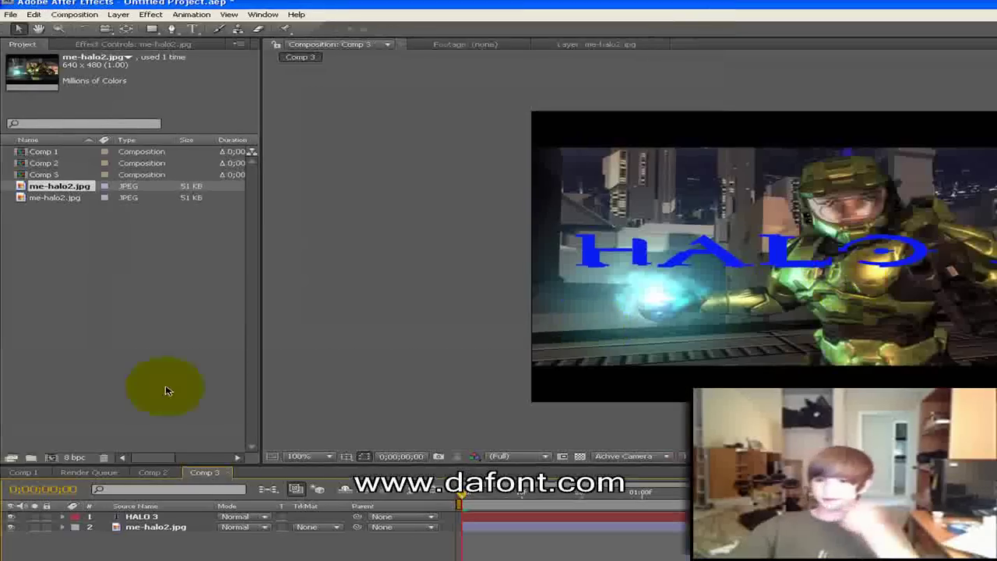
Step: Nudge the me-halo2.jpg image slightly upward in the frame behind the HALO 3 text
left_click(170, 526)
left_click(164, 517)
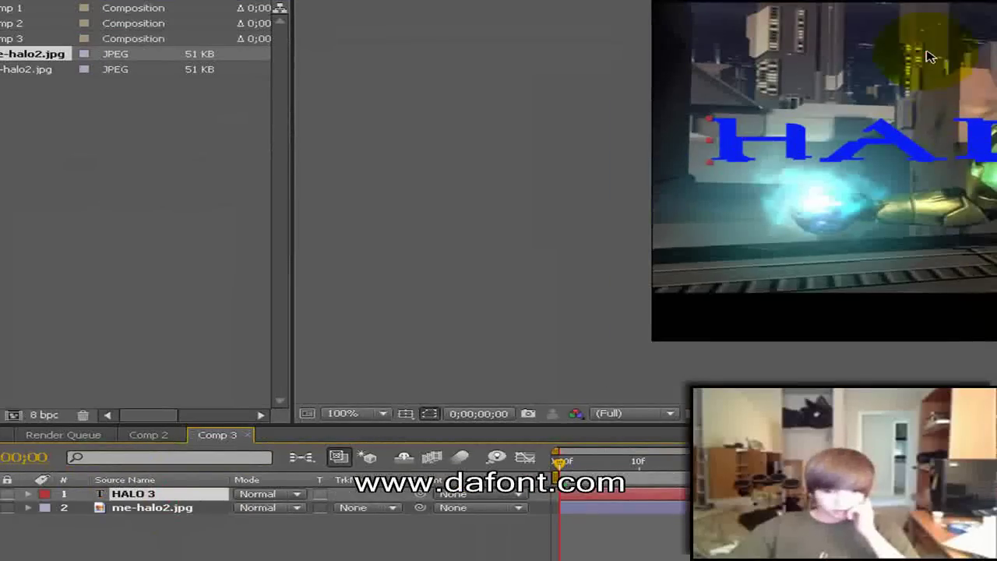
left_click_drag(738, 185, 746, 173)
mouse_move(936, 35)
left_mouse_down()
mouse_move(917, 54)
mouse_move(925, 51)
left_mouse_up()
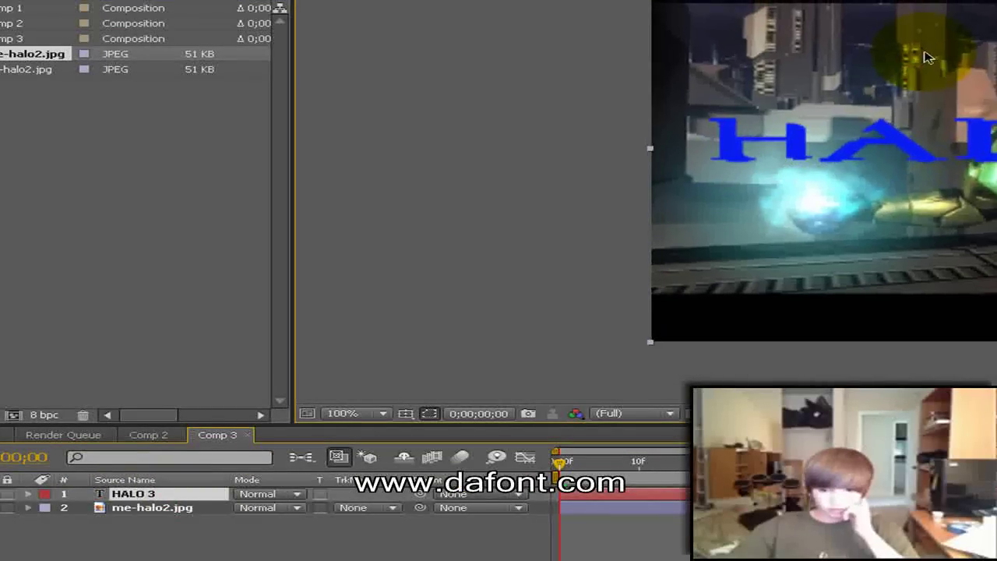
left_click(195, 494)
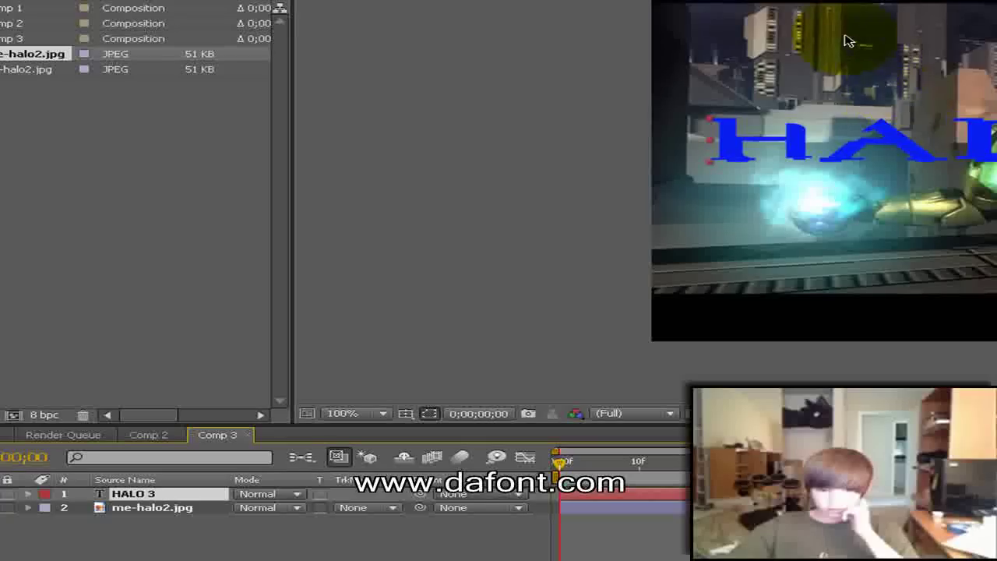
left_click_drag(846, 96, 846, 89)
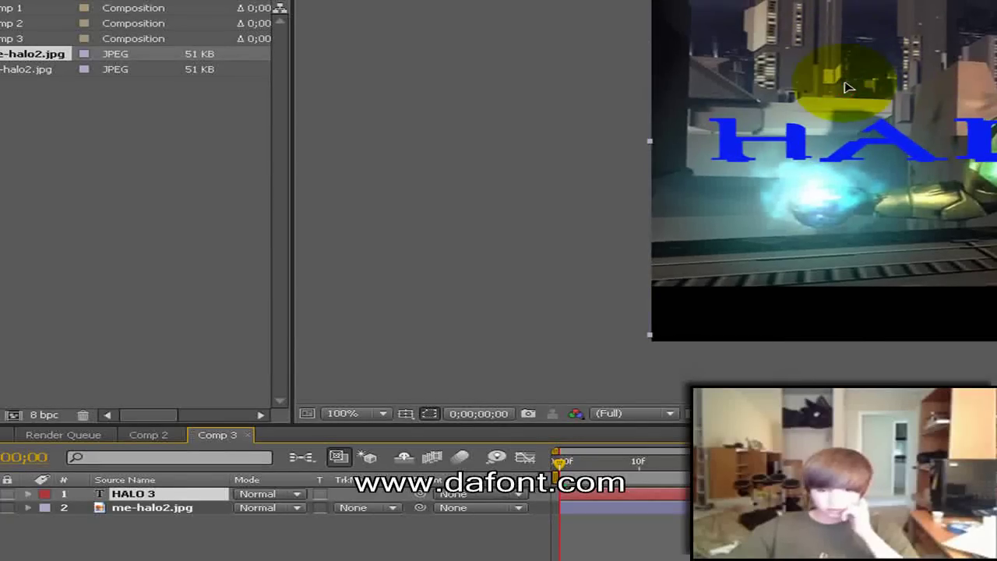
Step: Move the HALO 3 text up into the black band along the upper edge of the frame
left_click(156, 494)
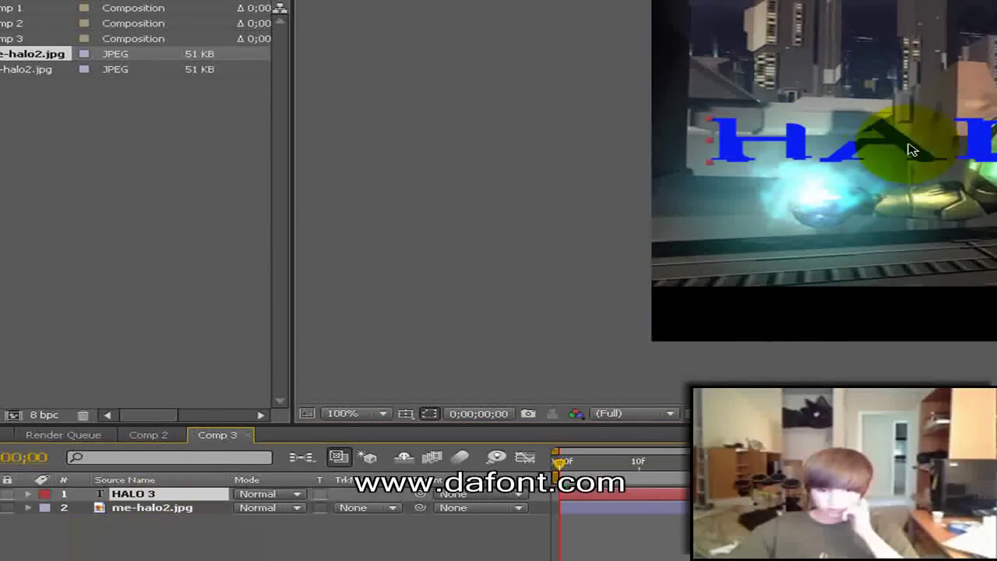
left_click_drag(904, 148, 879, 0)
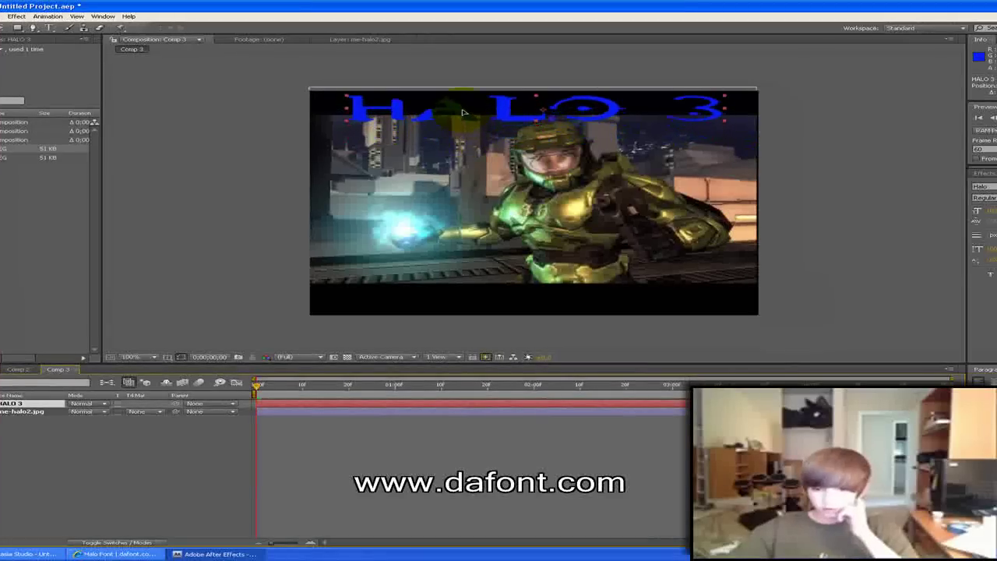
left_click_drag(463, 113, 460, 106)
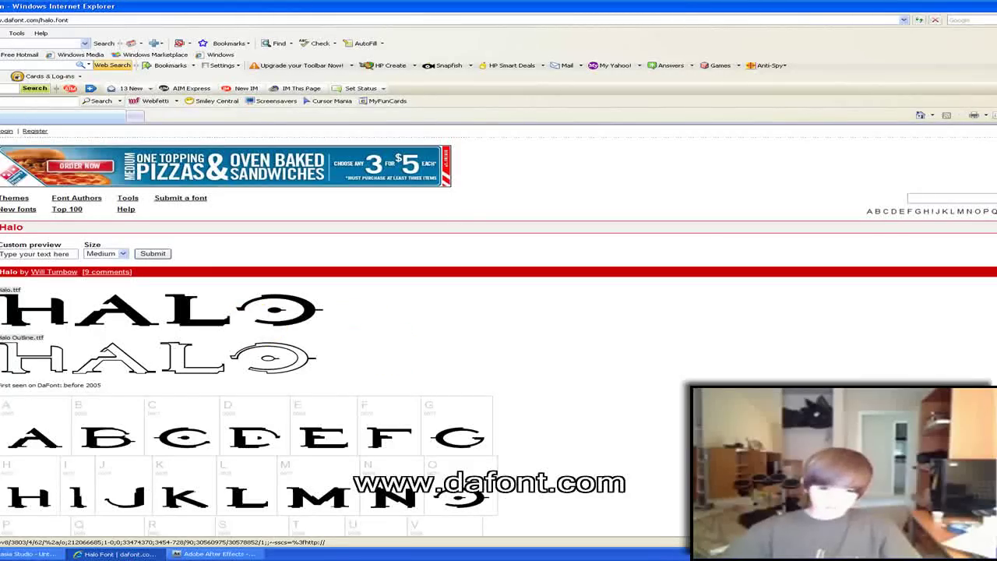
Step: Search dafont.com in Internet Explorer for the font "defused" and look over its character set
left_click(2, 20)
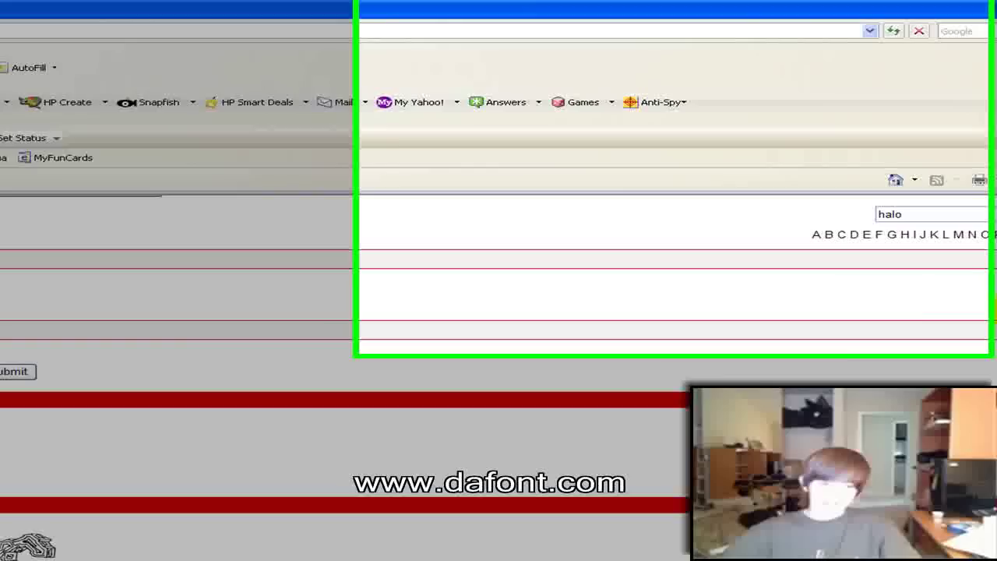
left_click_drag(926, 199, 807, 209)
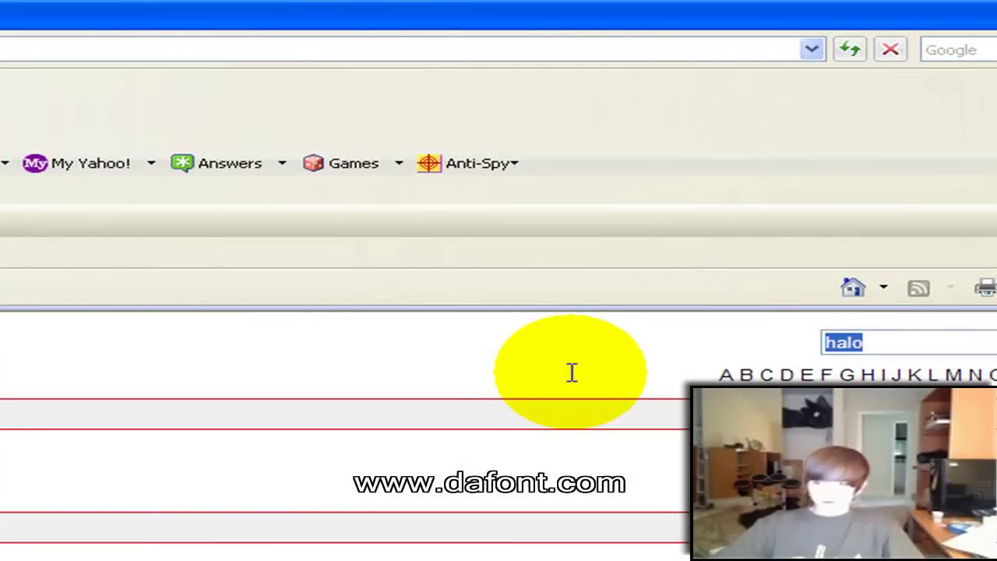
type("defused")
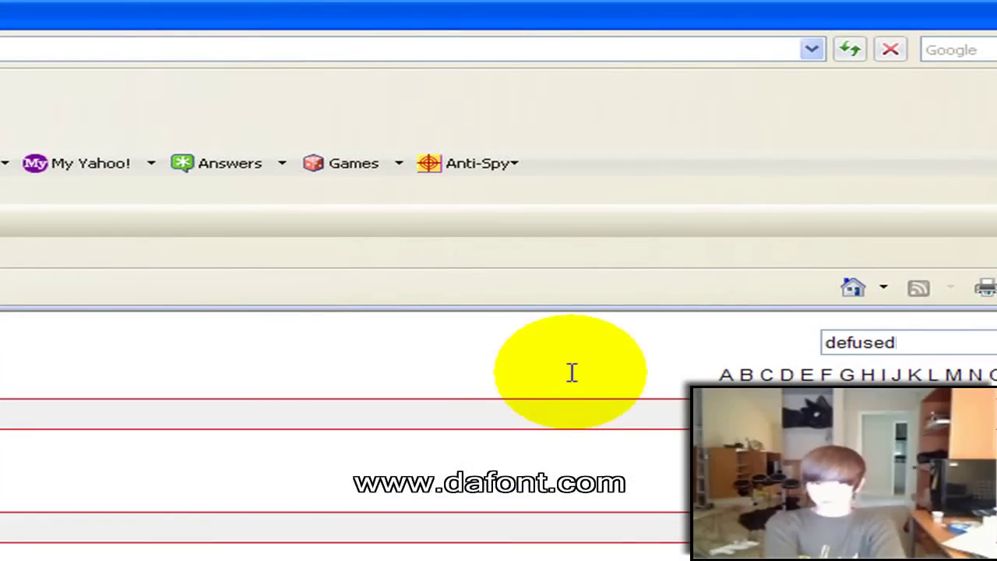
key("Return")
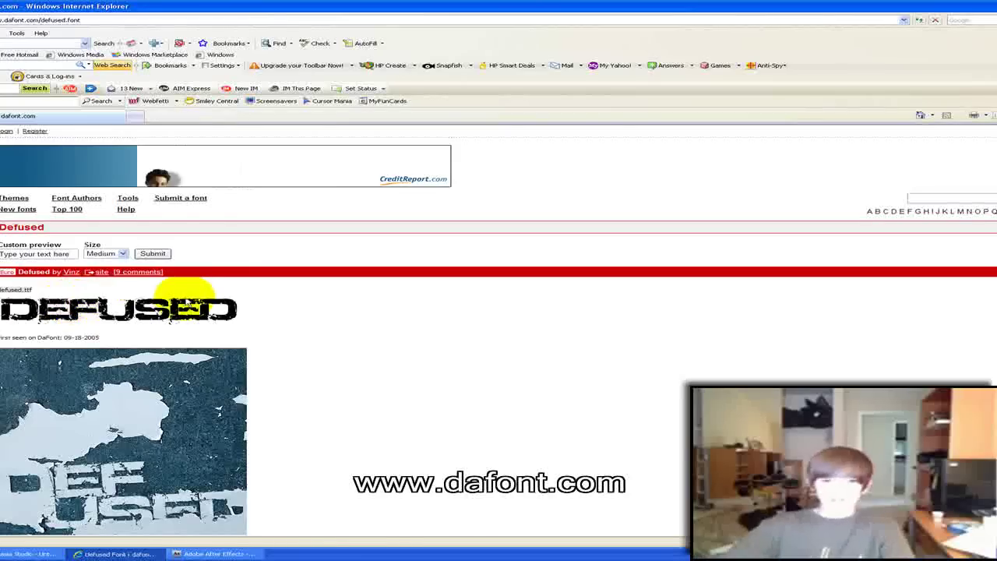
scroll(195, 300, "down", 5)
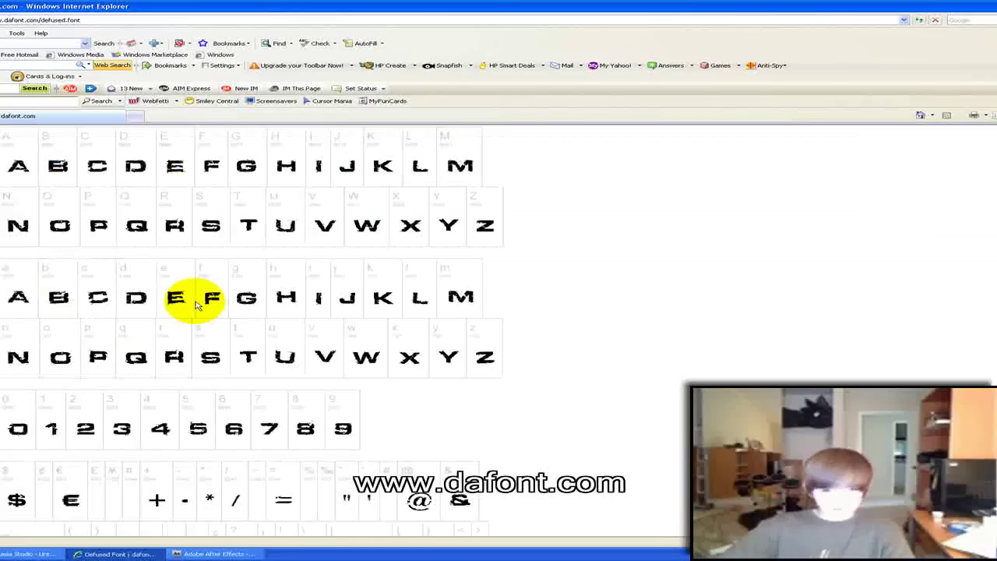
scroll(195, 304, "down", 3)
scroll(187, 310, "down", 2)
scroll(187, 310, "up", 8)
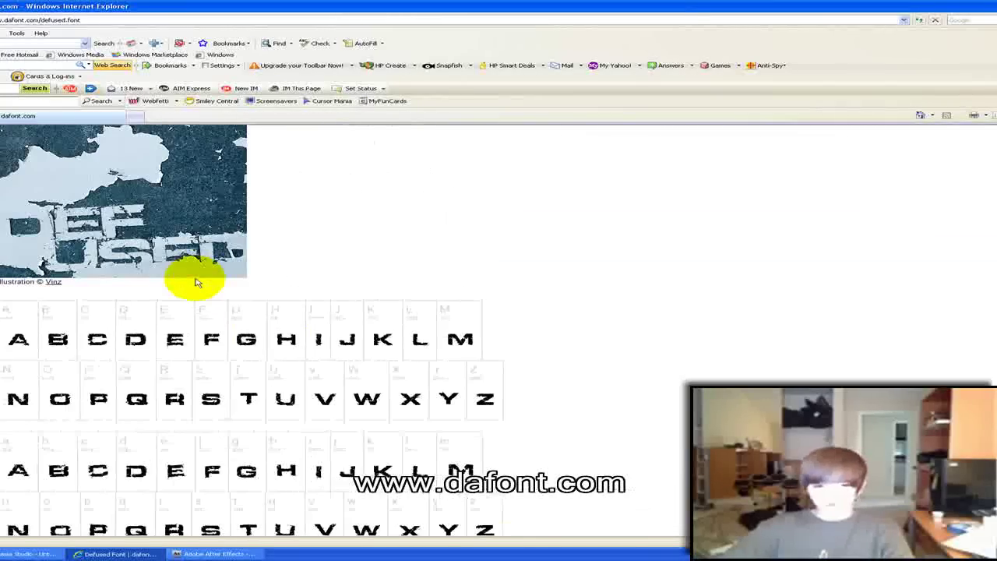
scroll(195, 282, "up", 3)
Step: Download defused.zip and save it in C:\WINDOWS\Fonts, replacing the existing file
left_click(901, 302)
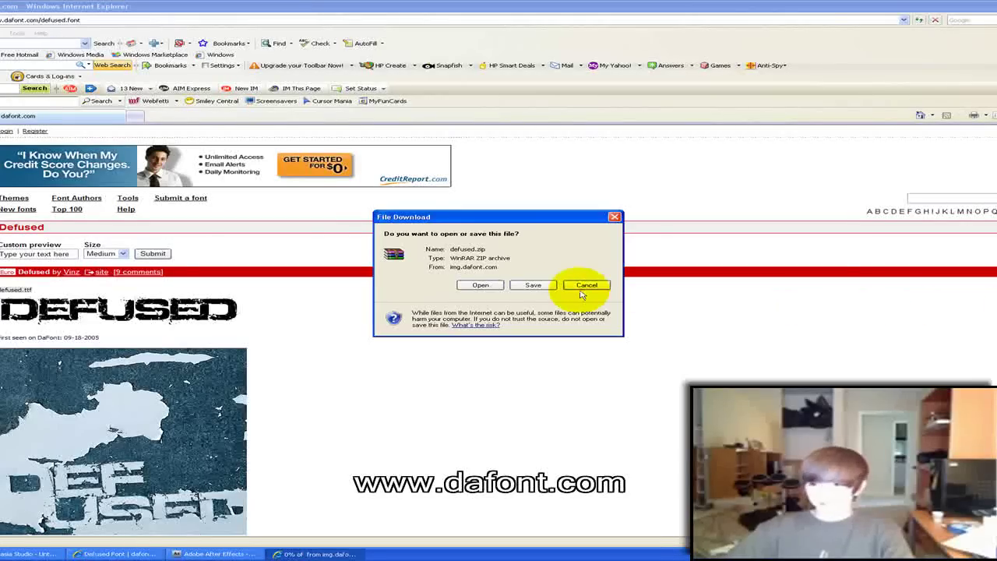
left_click(534, 286)
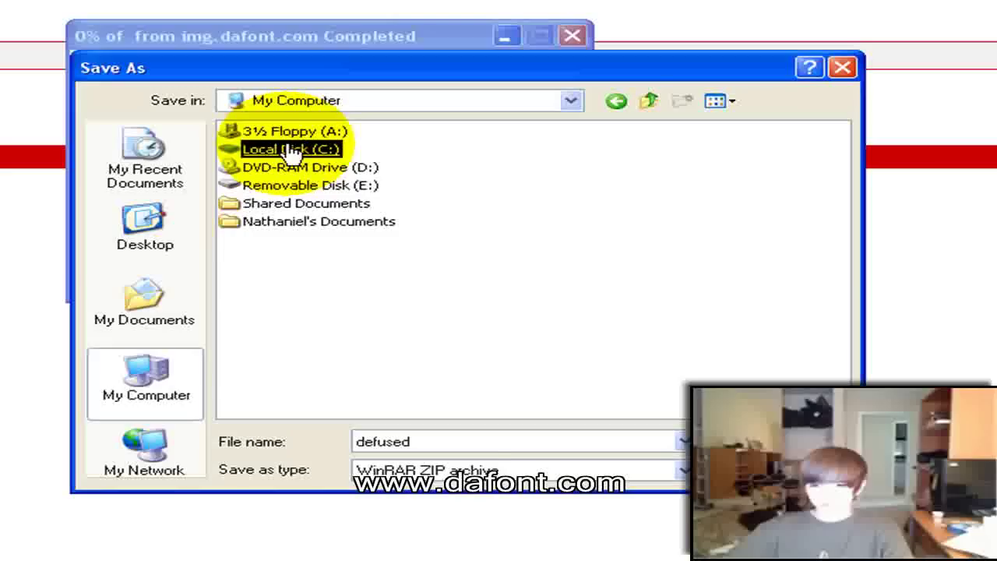
double_click(343, 182)
left_click(547, 185)
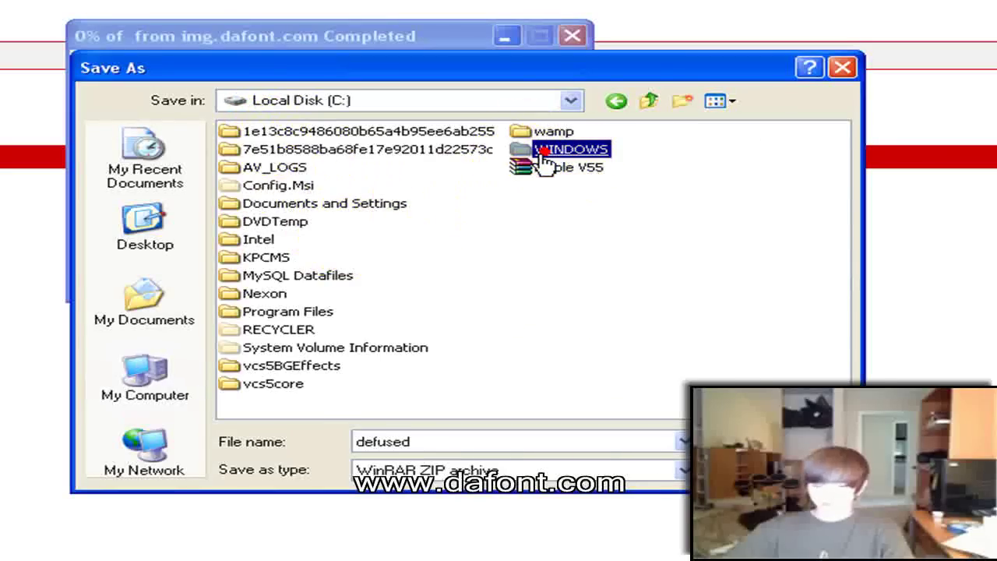
double_click(544, 154)
scroll(577, 241, "right", 5)
left_click(623, 222)
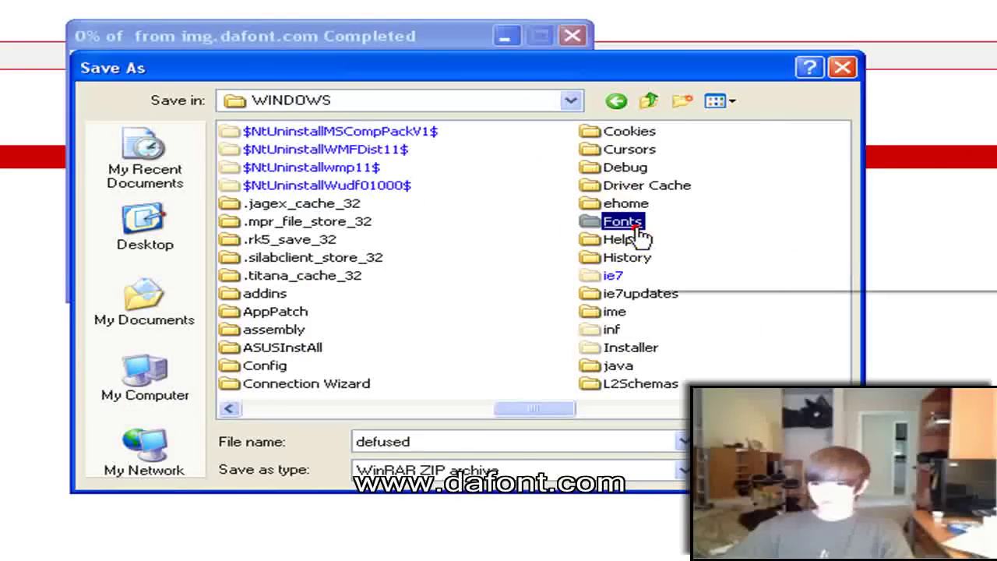
double_click(636, 228)
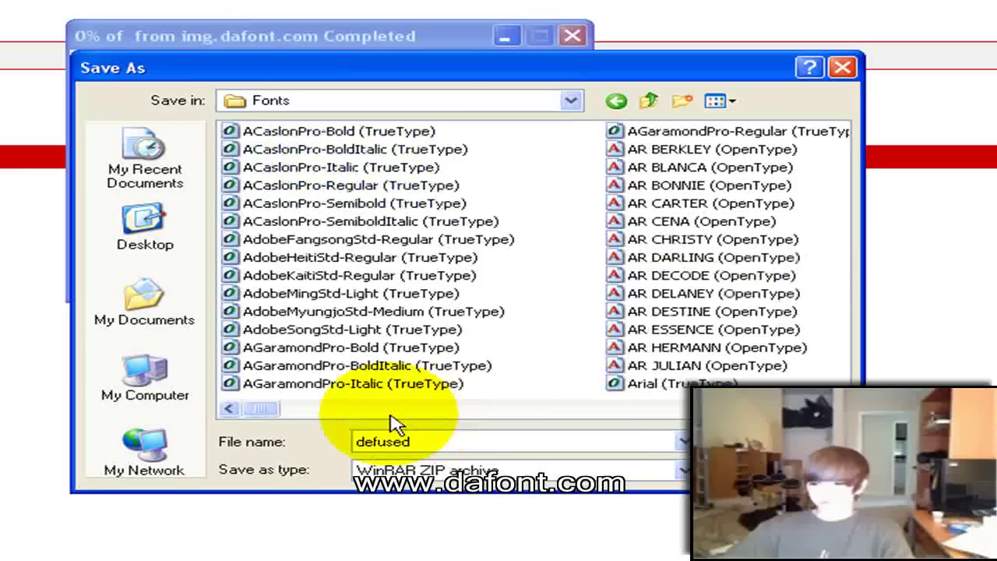
key("Return")
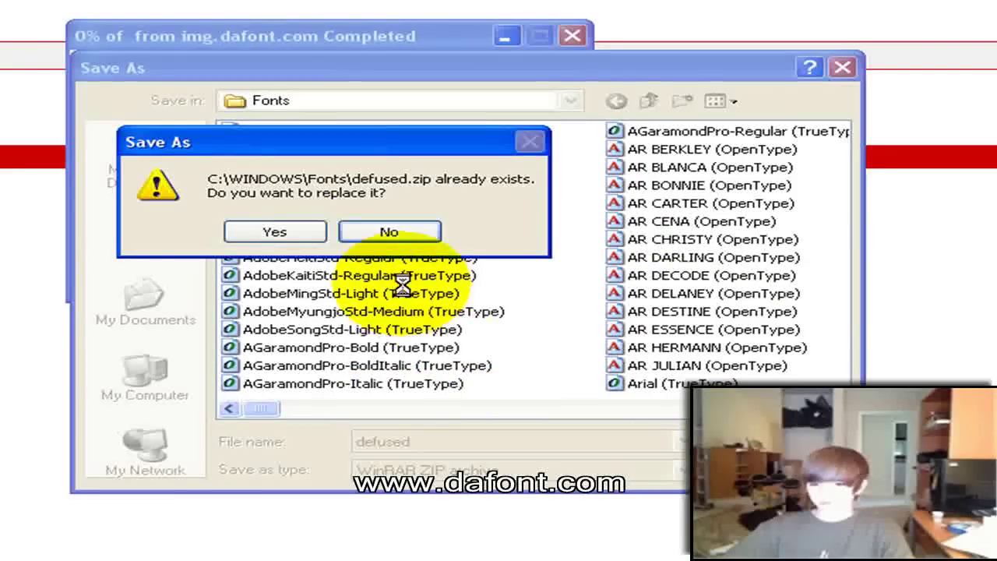
left_click(257, 233)
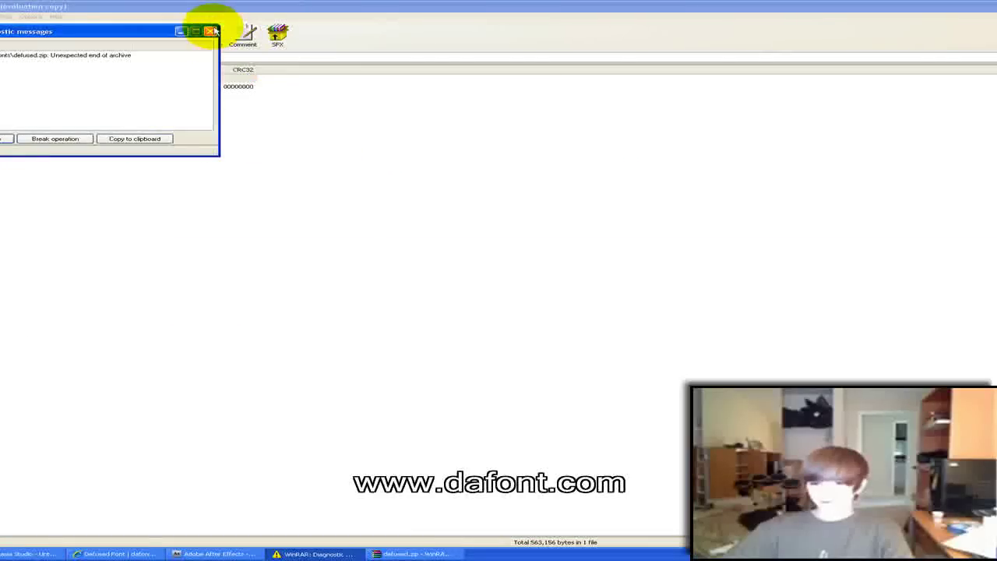
Step: Dismiss WinRAR's diagnostic messages and close the opened defused.zip archive to return to the font page
left_click(204, 32)
left_click(595, 239)
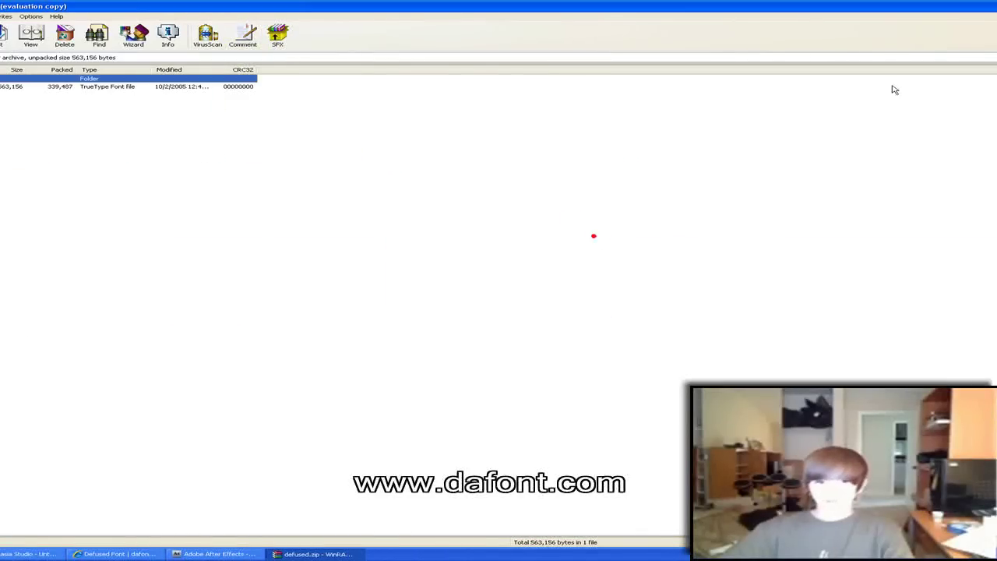
key("alt+F4")
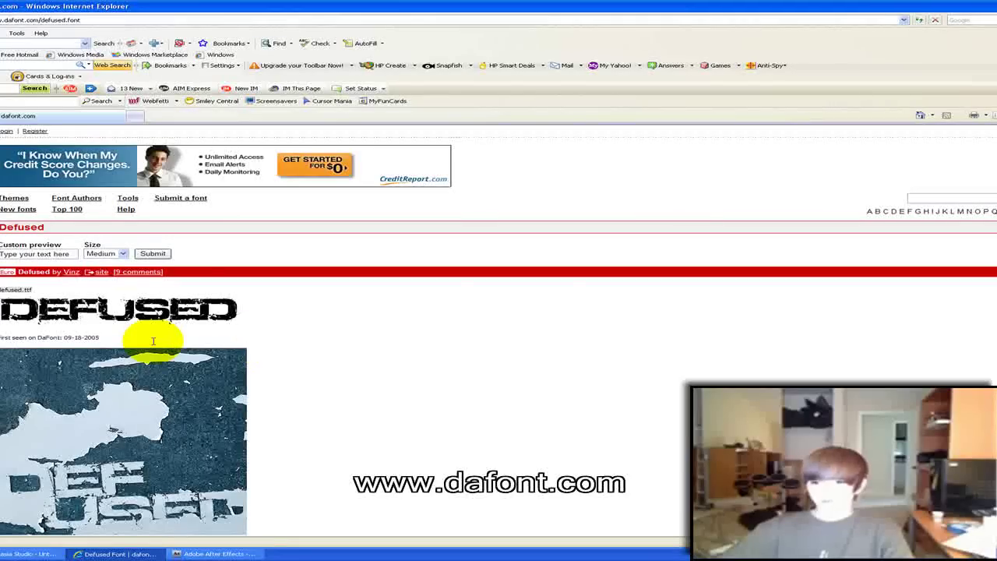